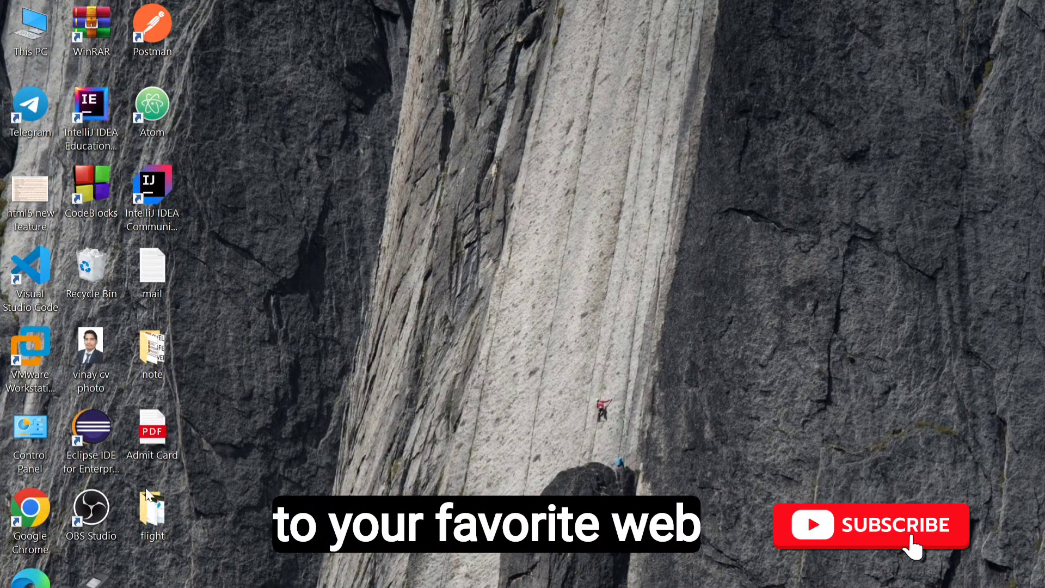
Step: Open Google Chrome, search for "jdk download" and open Oracle's Java Downloads page from the results
double_click(34, 495)
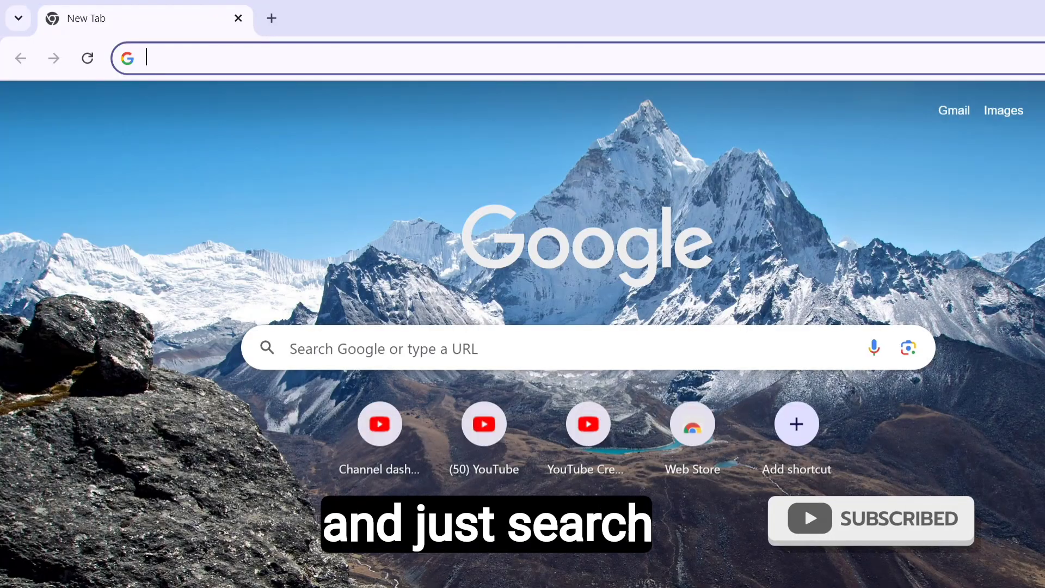
type("jdk")
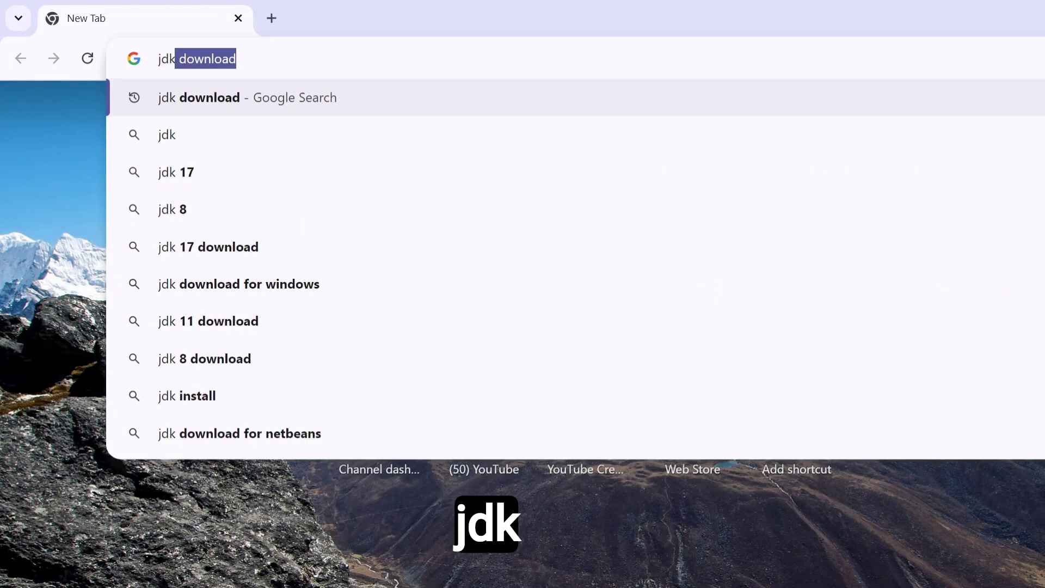
key("Right")
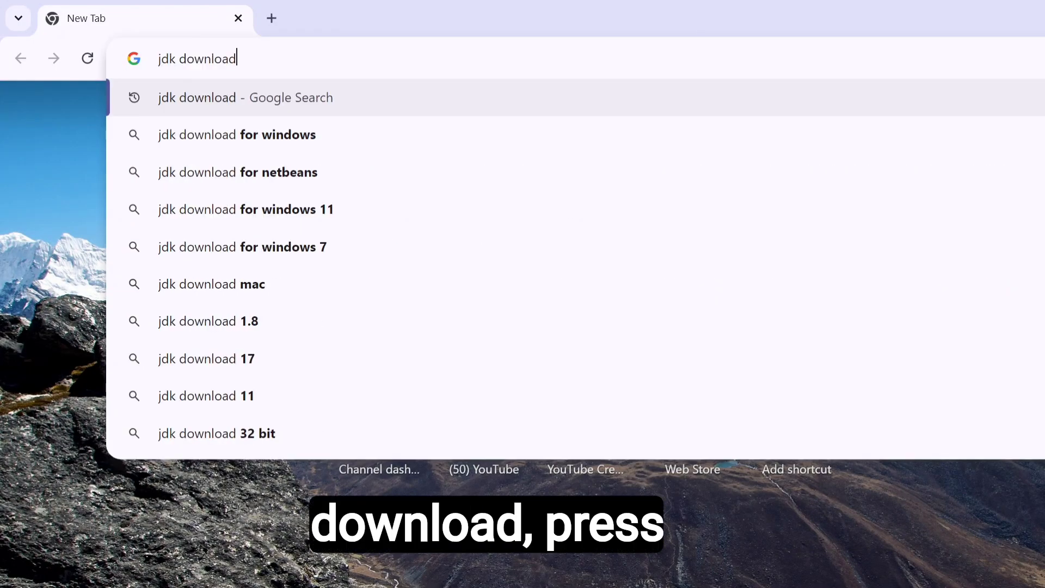
key("Return")
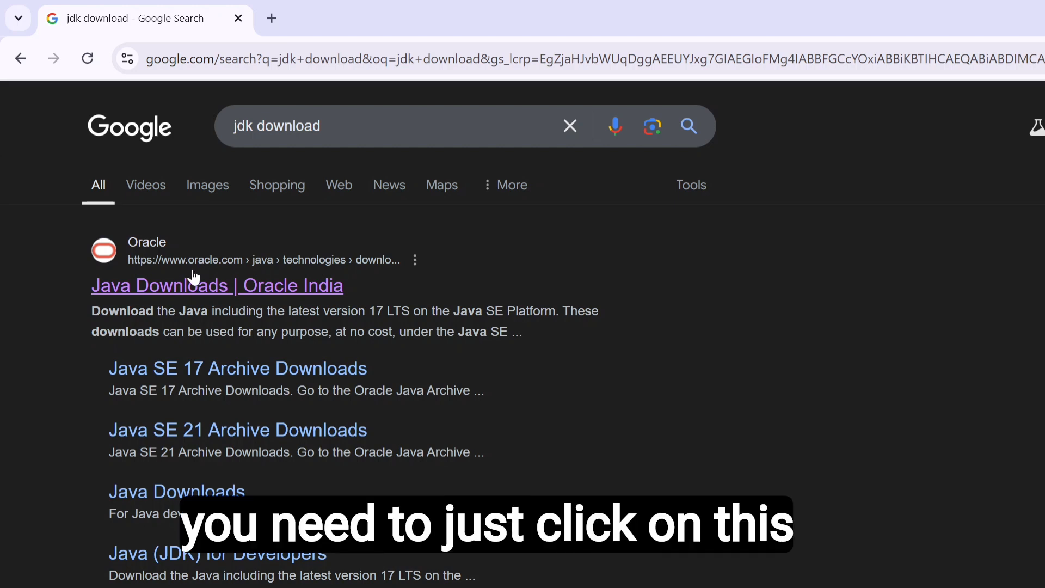
left_click(166, 294)
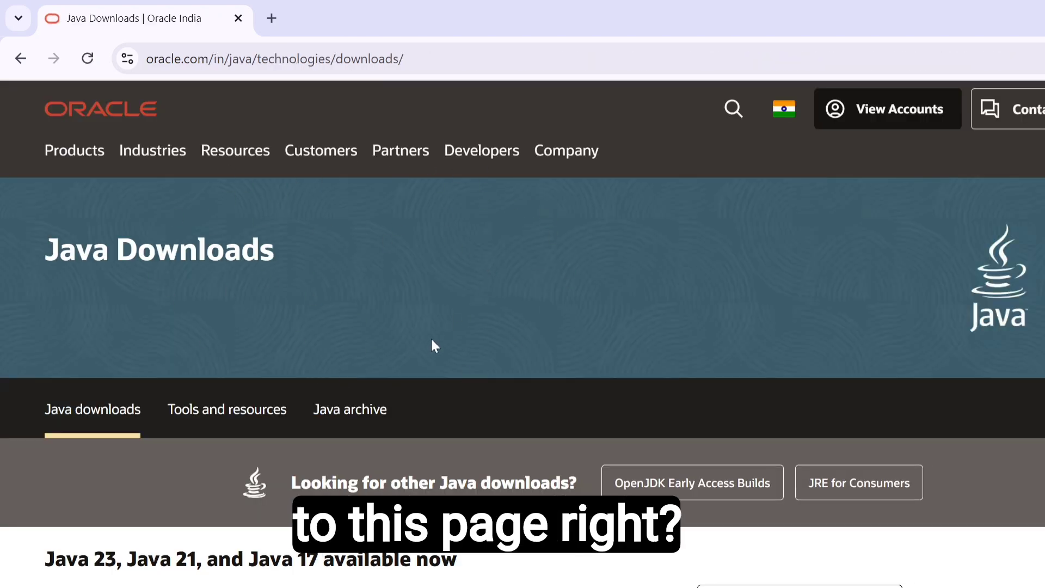
Step: Show the JDK 23 downloads for Windows and download the x64 Installer, jdk-23_windows-x64_bin.exe
scroll(439, 341, "down", 4)
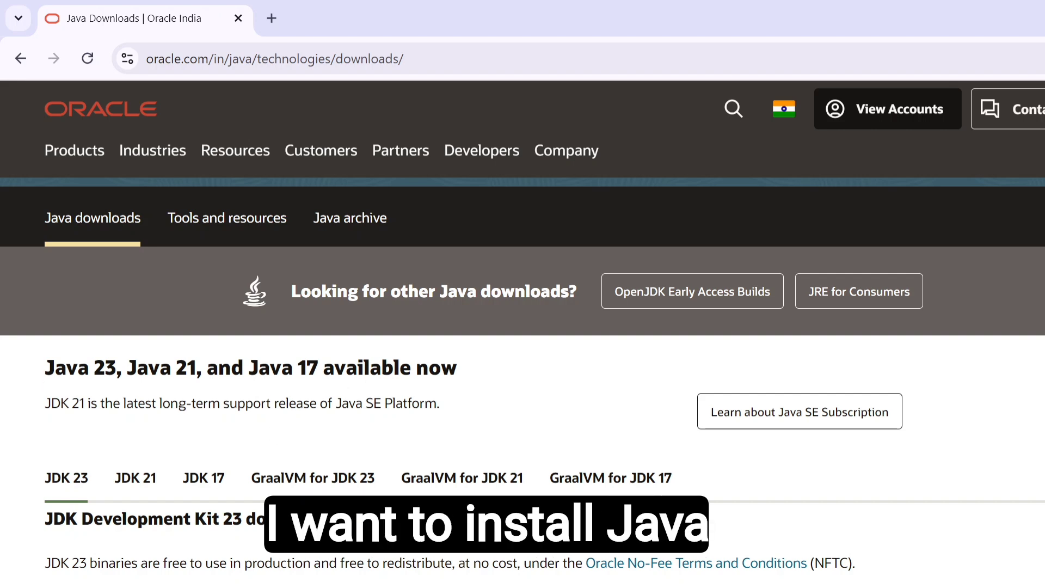
scroll(196, 424, "down", 3)
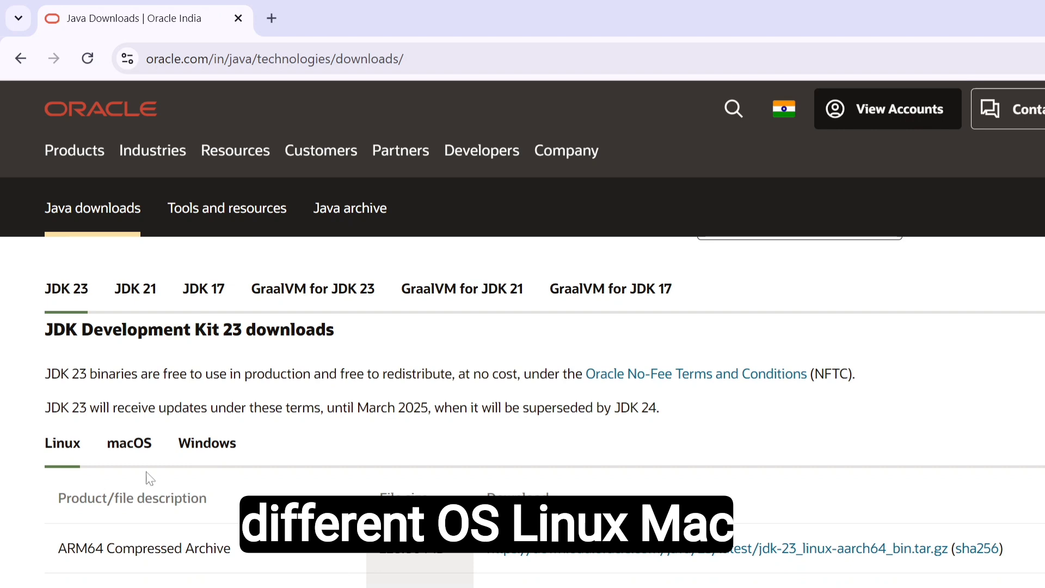
left_click(223, 458)
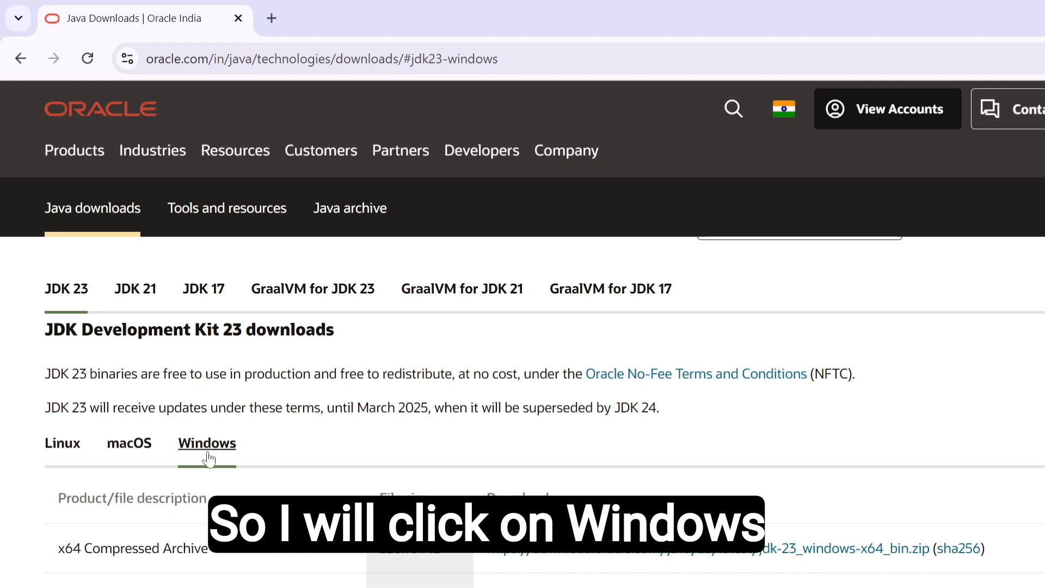
scroll(207, 460, "down", 3)
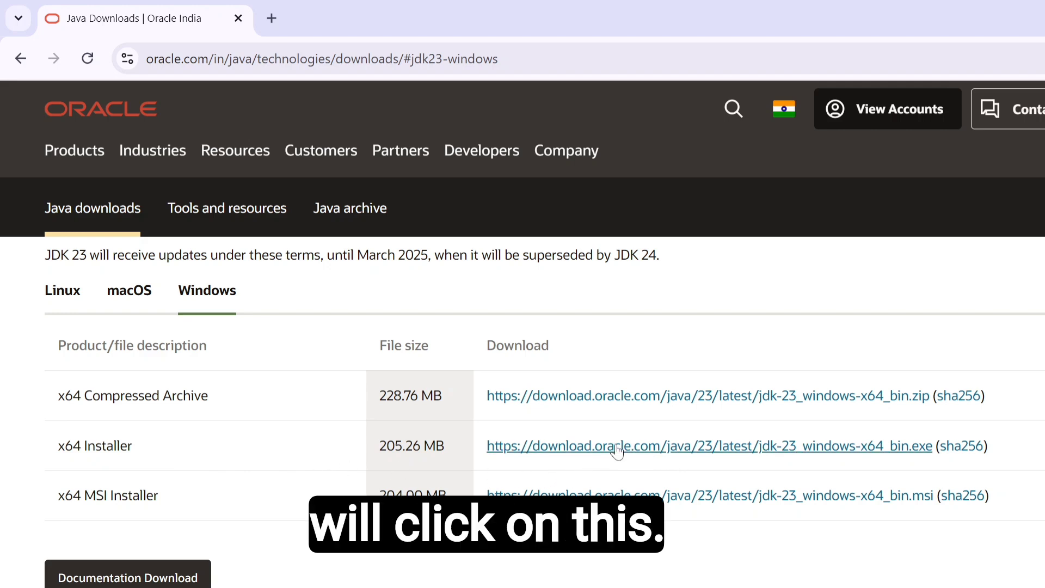
left_click(569, 451)
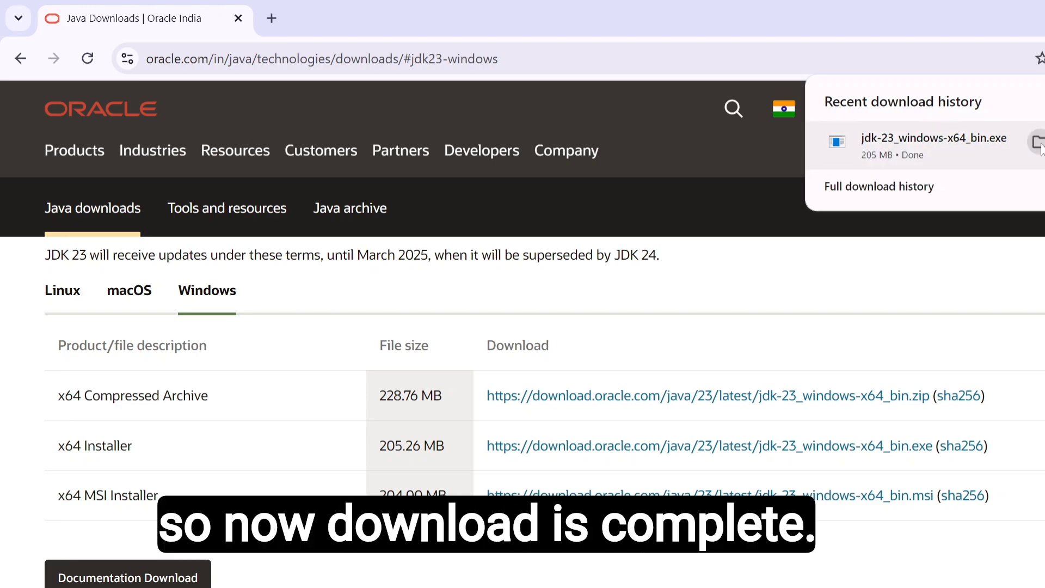
Step: Run the downloaded JDK 23 installer and install it to the default folder C:\Program Files\Java\jdk-23\, closing the wizard when done
left_click(1038, 142)
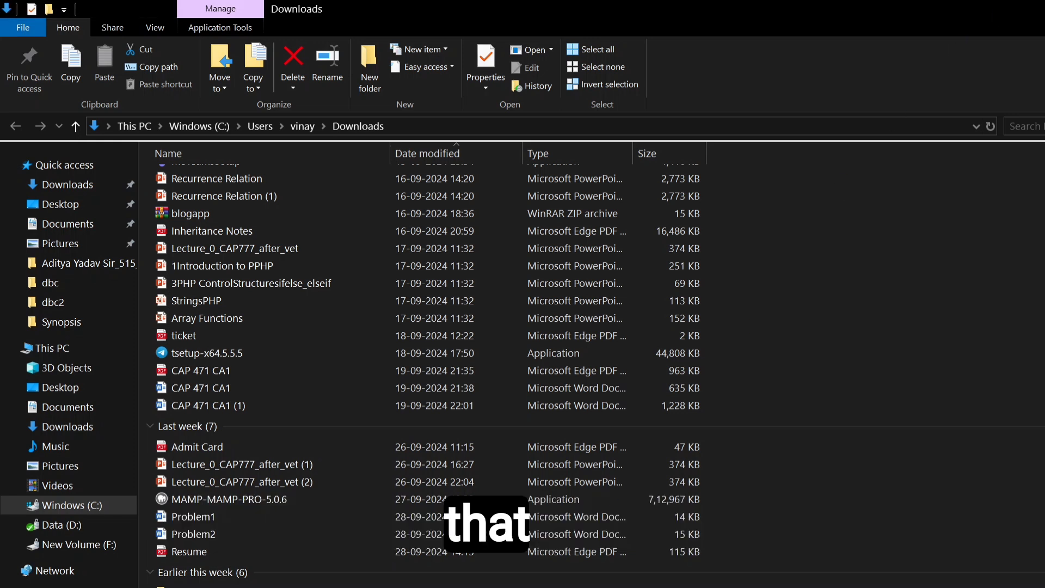
key("super+Down")
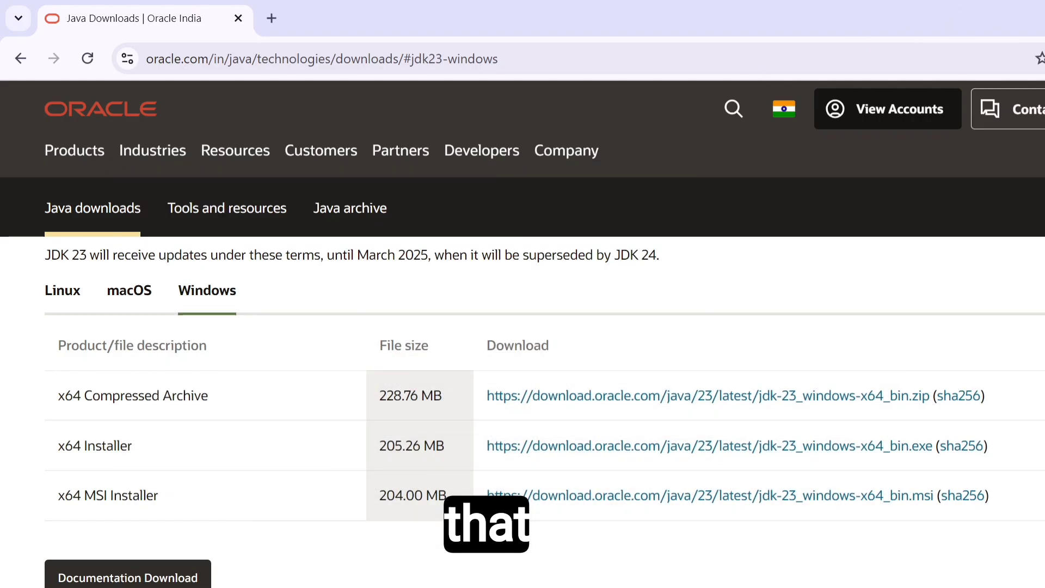
key("super+d")
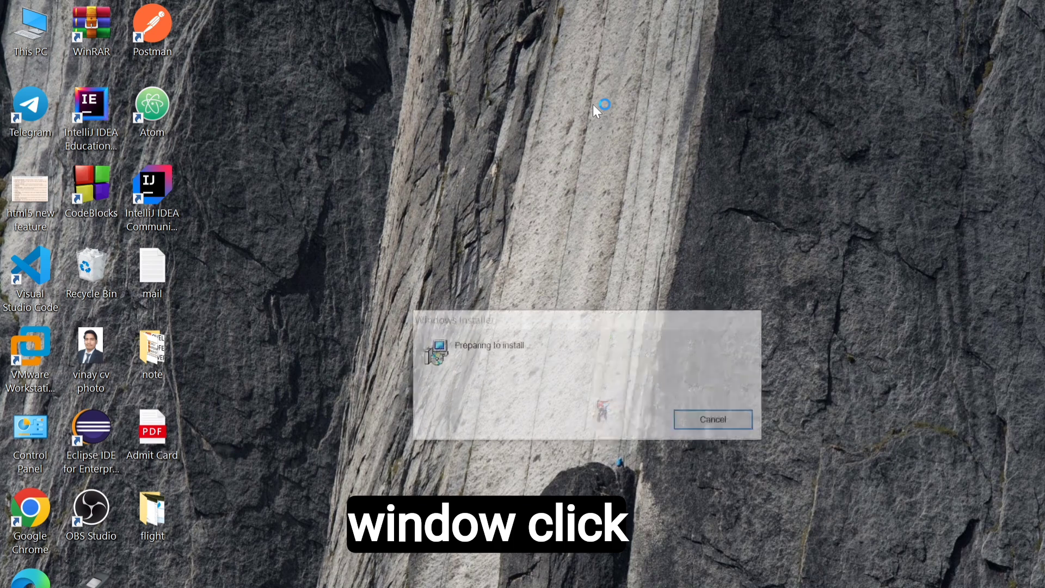
right_click(593, 104)
left_click(634, 156)
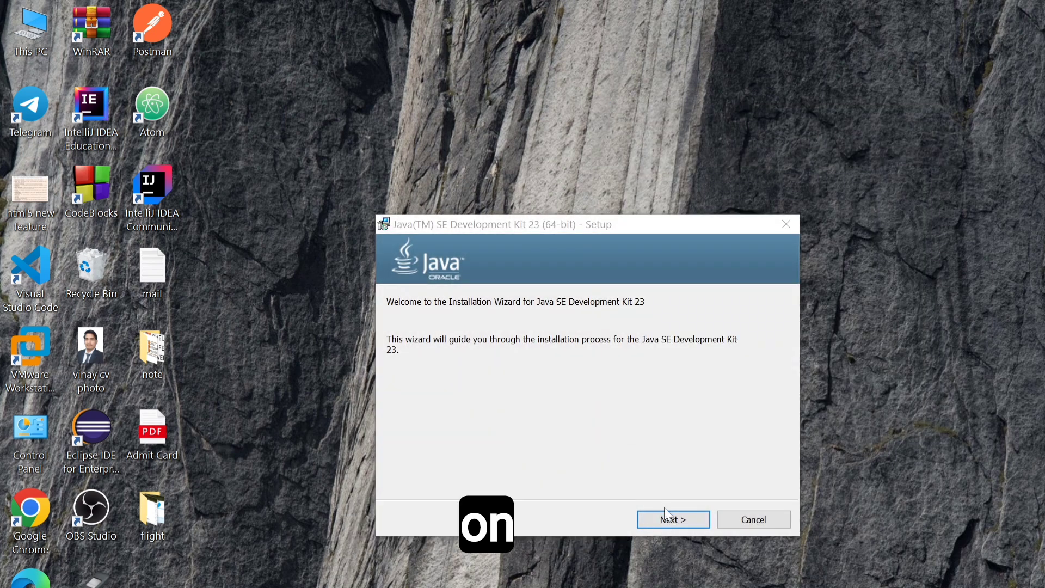
left_click(673, 523)
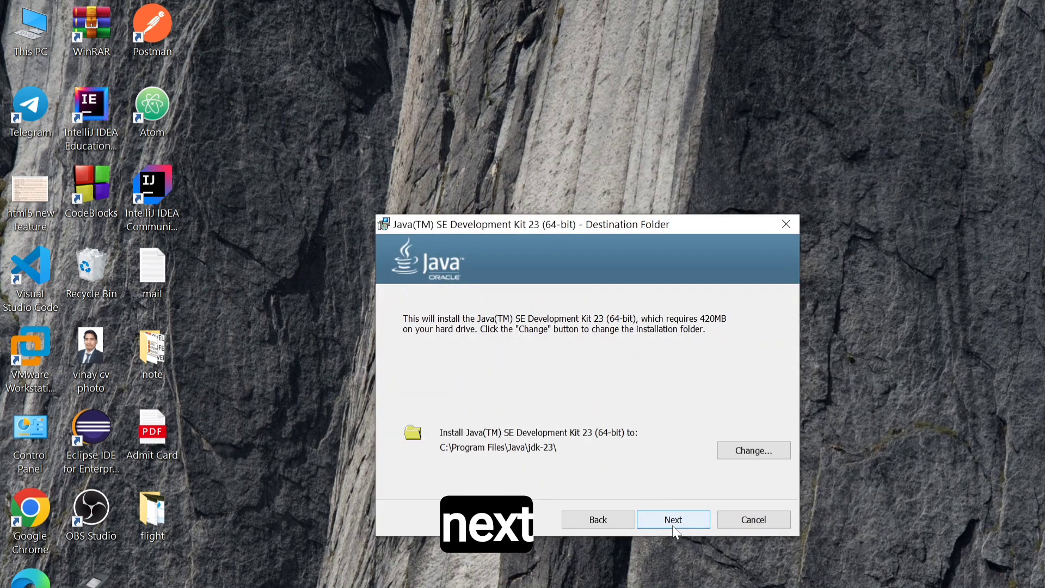
left_click(673, 524)
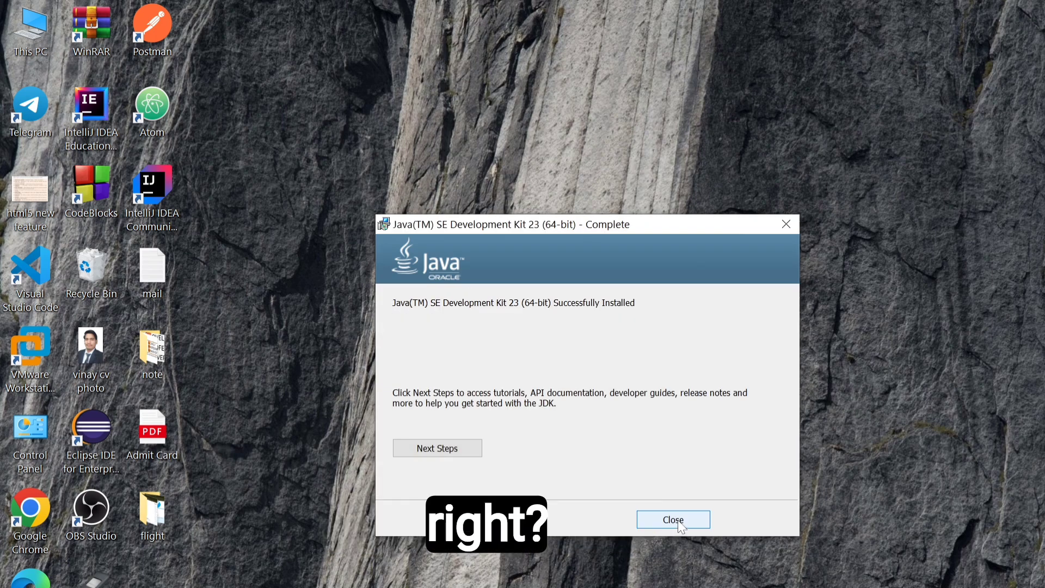
left_click(679, 524)
Step: Open Command Prompt and check the installed Java version with java -version
key("super")
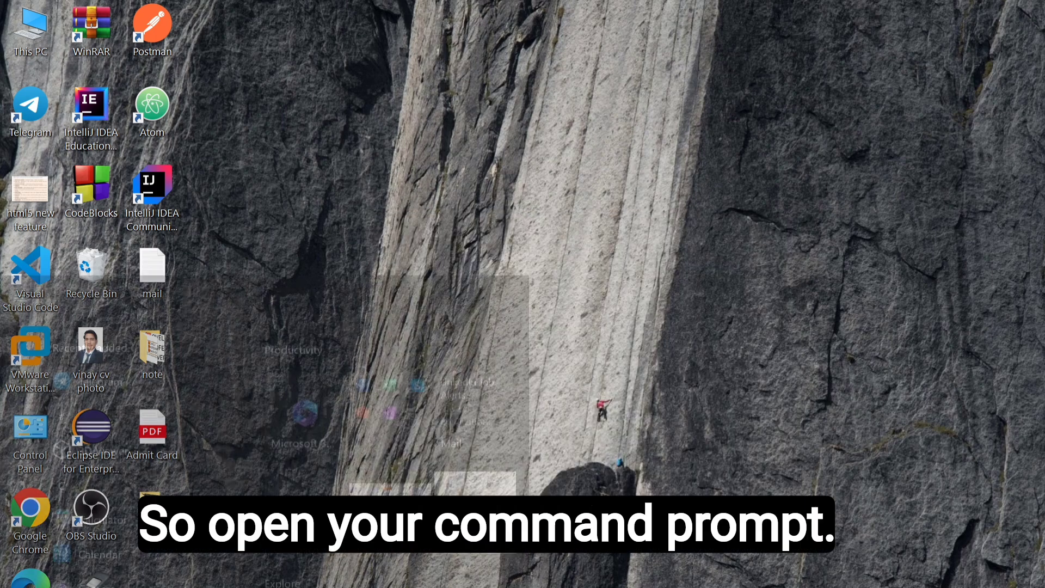
type("com")
key("Return")
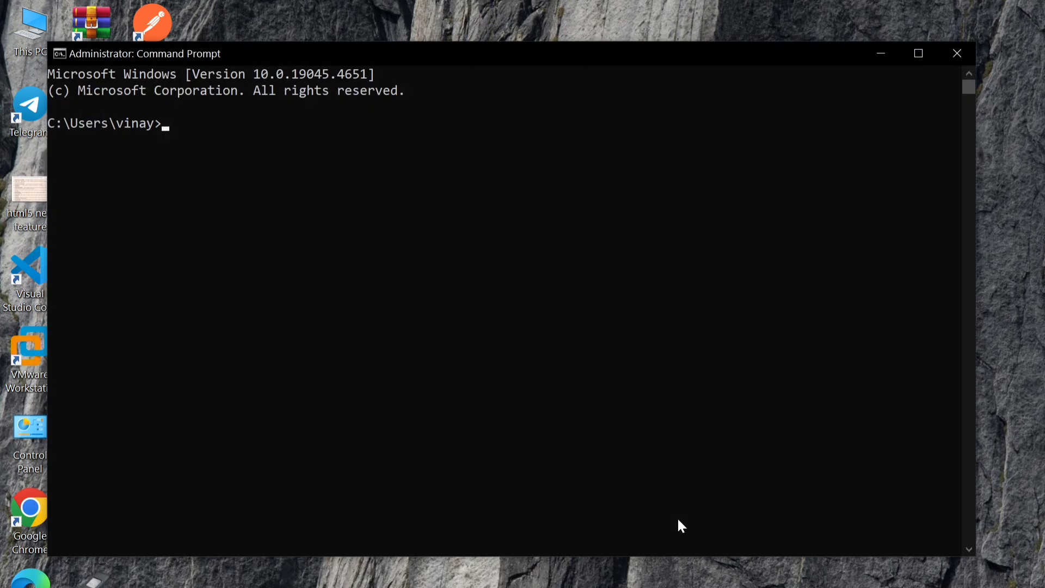
type("j")
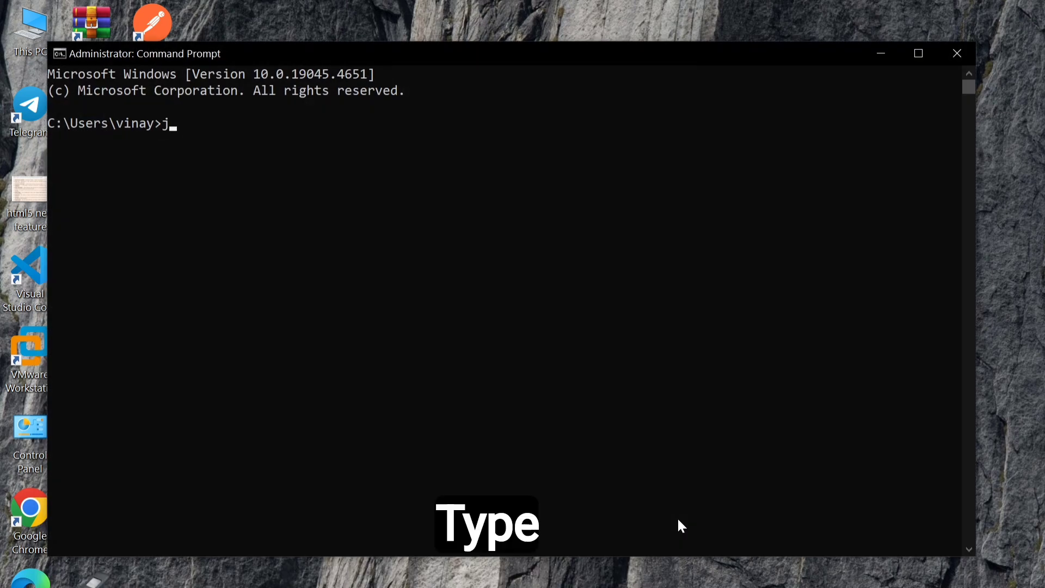
type("ava -versio")
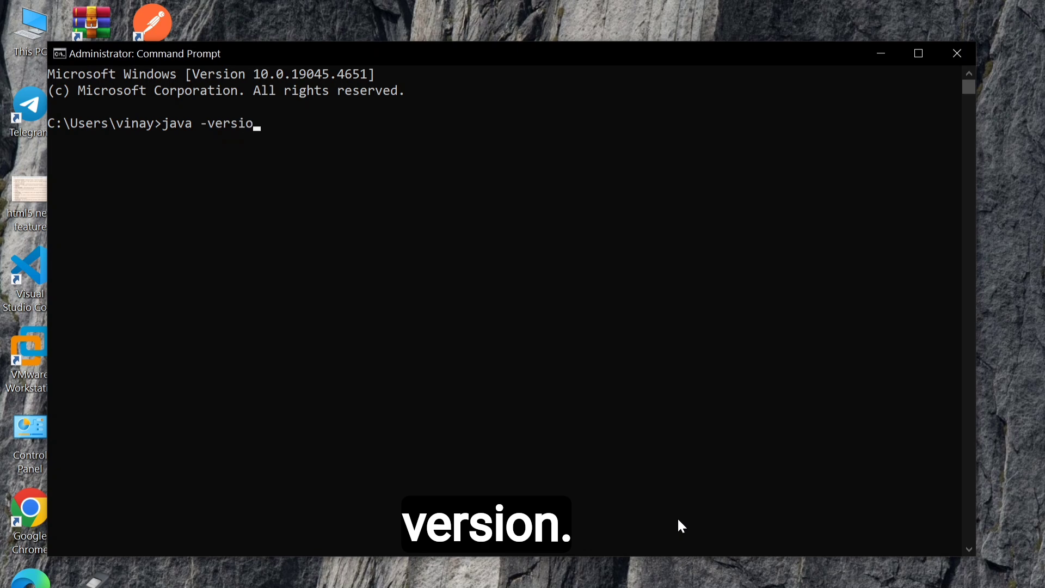
type("n")
key("Return")
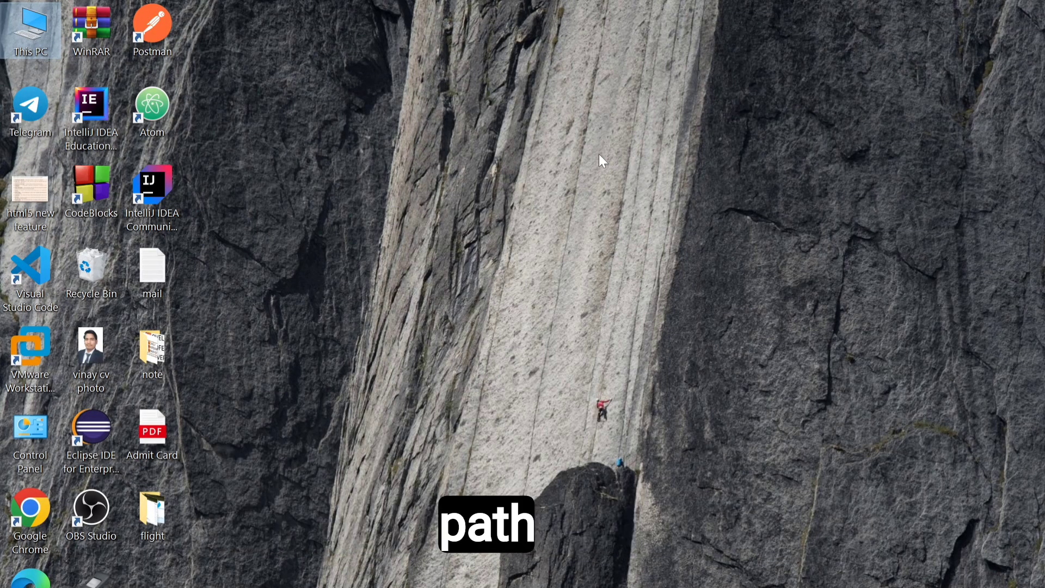
Step: In File Explorer, browse from This PC to the folder C:\Program Files\Java\jdk-23\bin
double_click(28, 30)
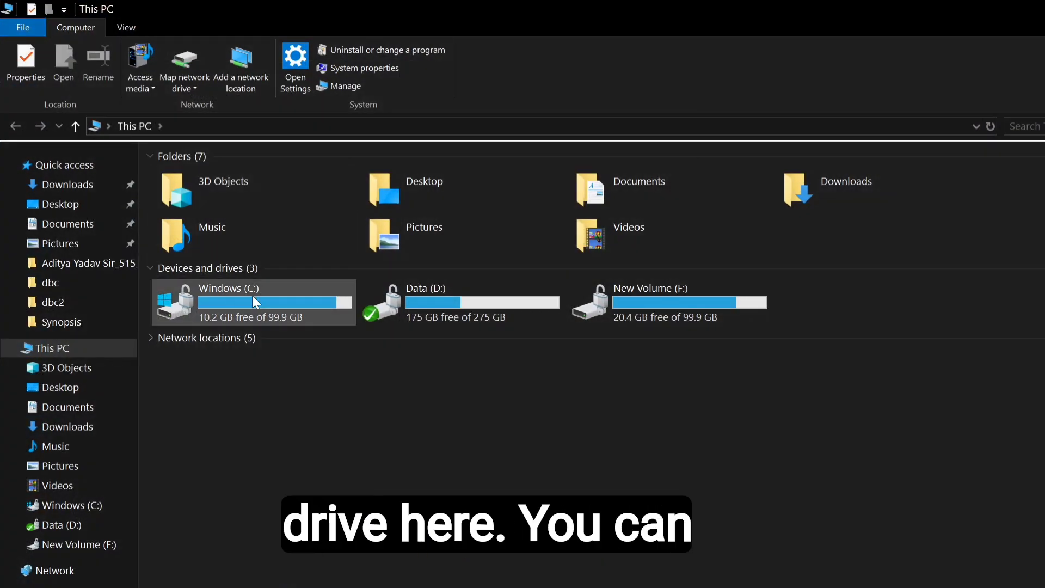
double_click(252, 295)
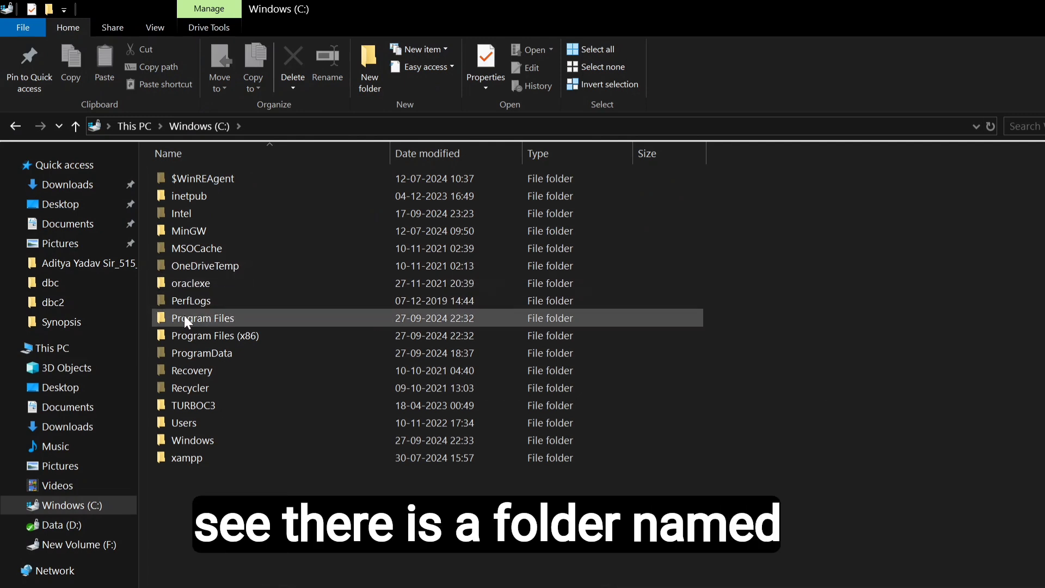
double_click(220, 318)
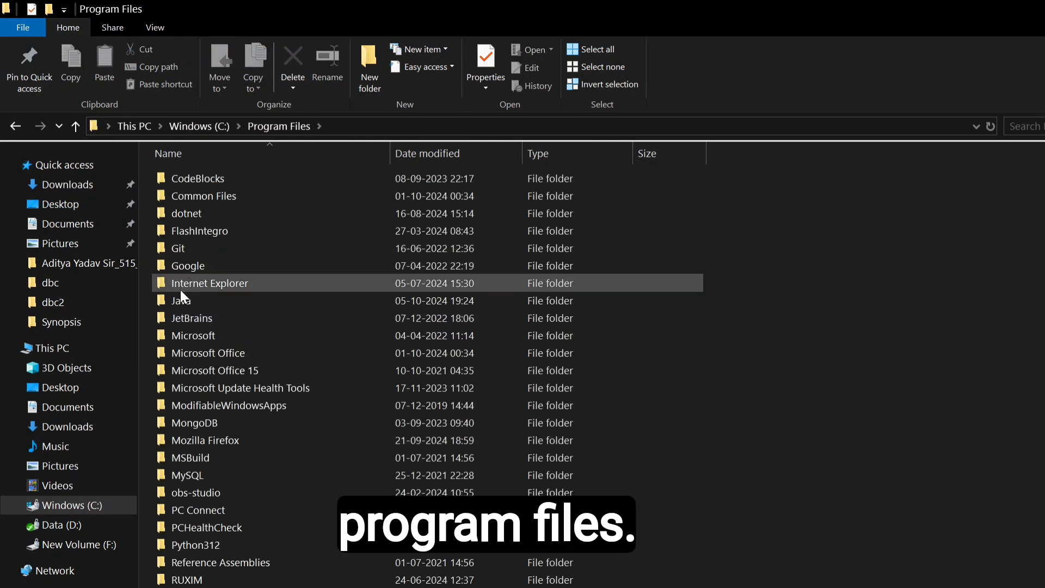
double_click(213, 302)
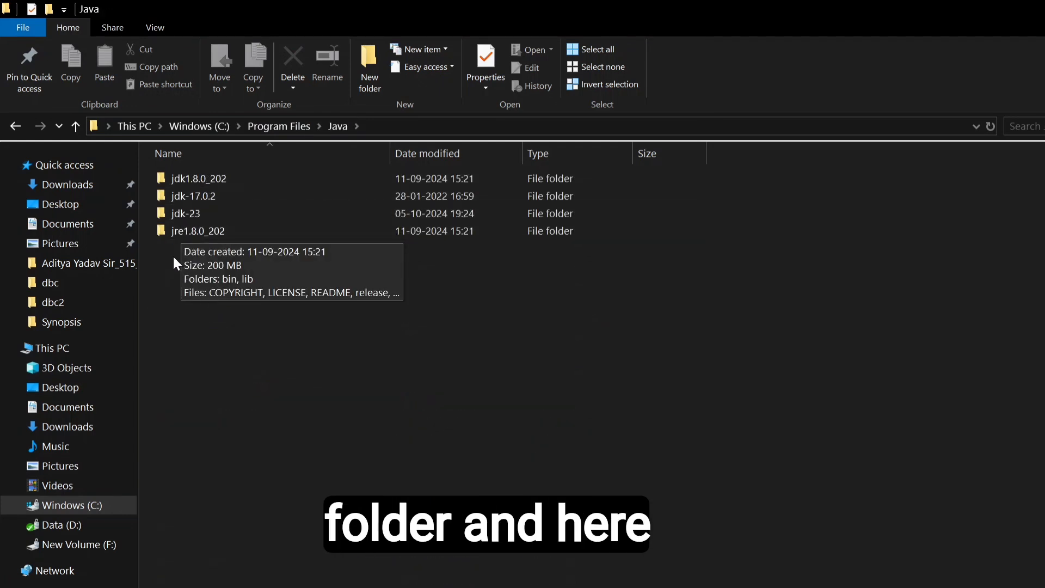
double_click(217, 213)
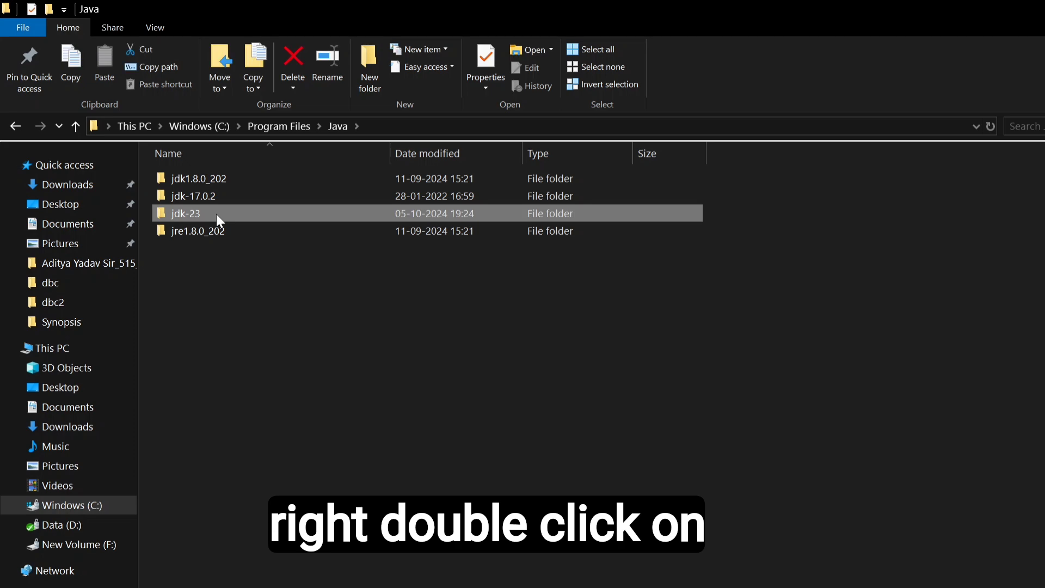
left_click(436, 123)
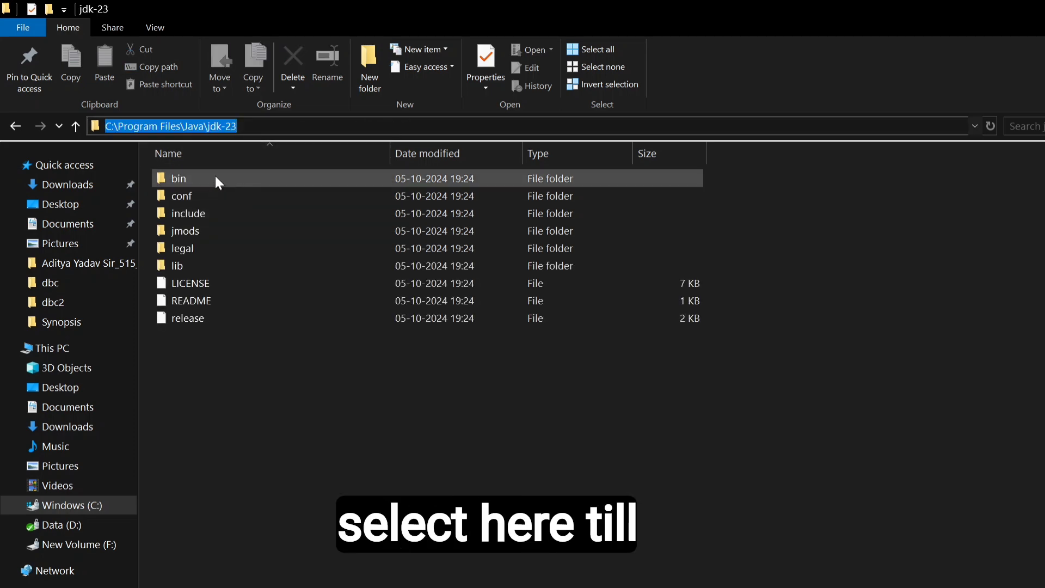
double_click(178, 178)
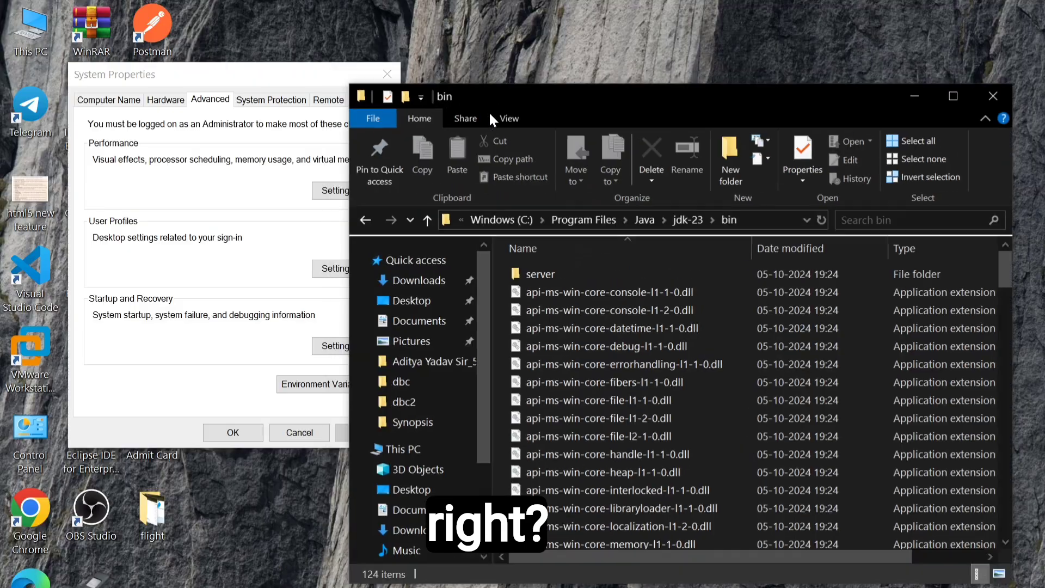
Step: Maximize the bin folder window and copy its full path, C:\Program Files\Java\jdk-23\bin
left_click(962, 115)
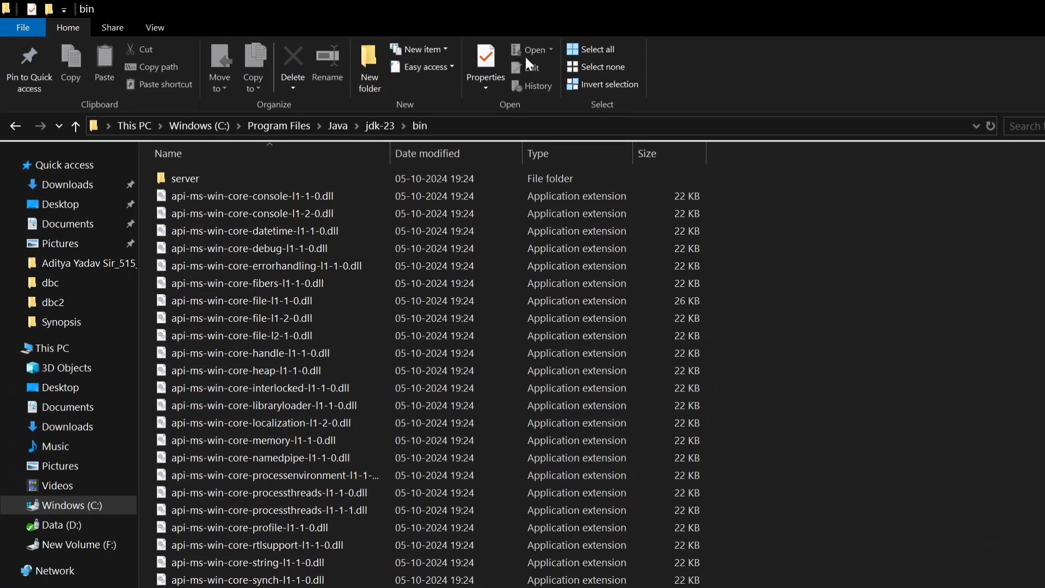
left_click(459, 124)
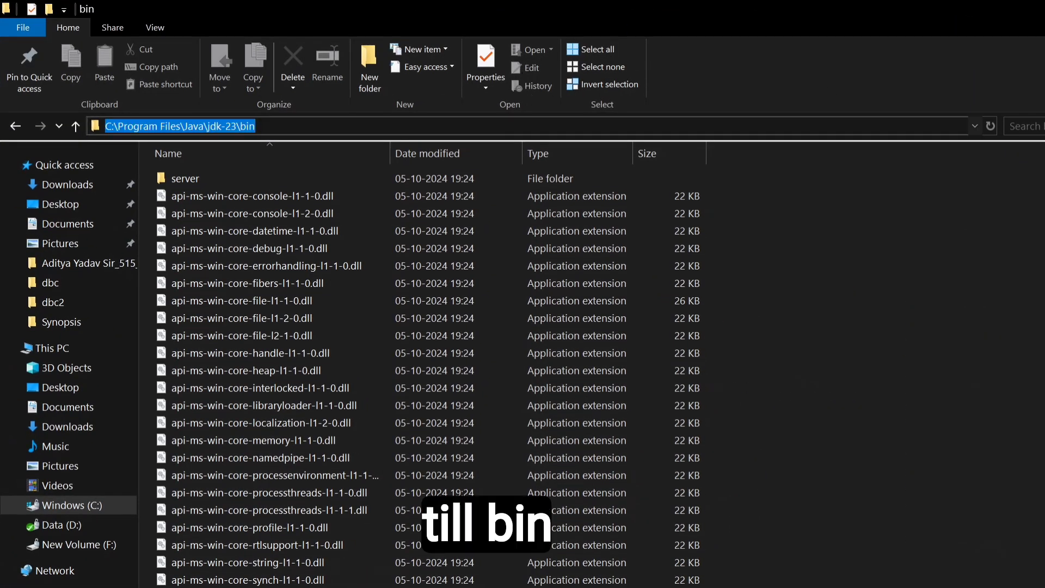
left_click(261, 126)
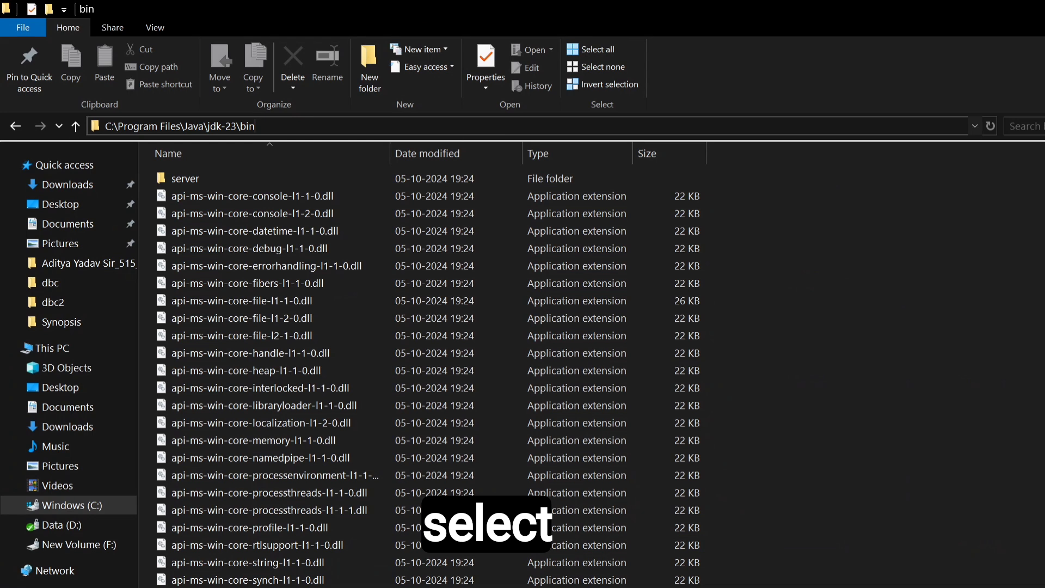
key("ctrl+a")
key("ctrl+c")
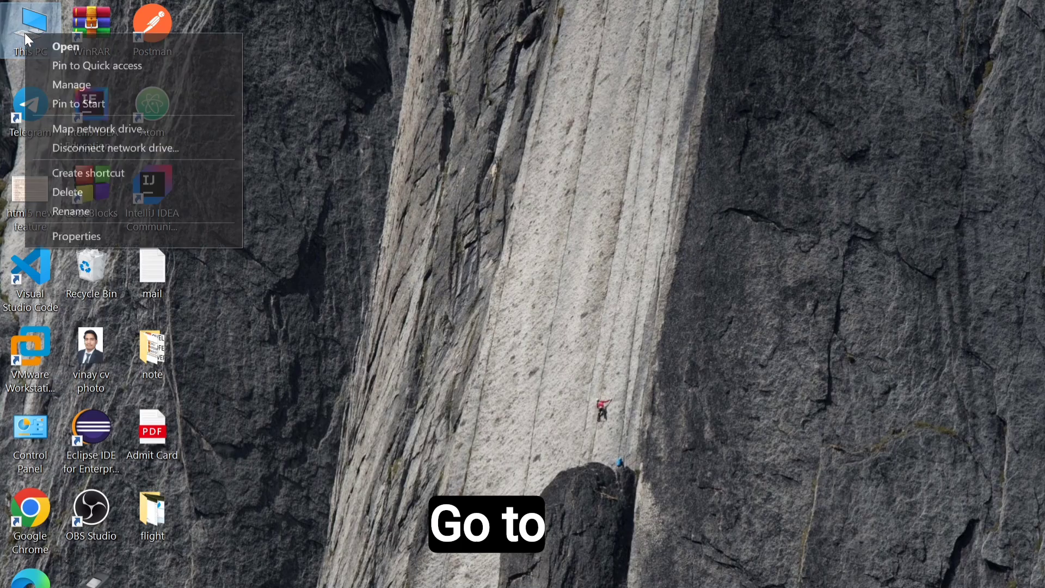
Step: Open the Environment Variables dialog through This PC's properties and the advanced system settings
left_click(84, 234)
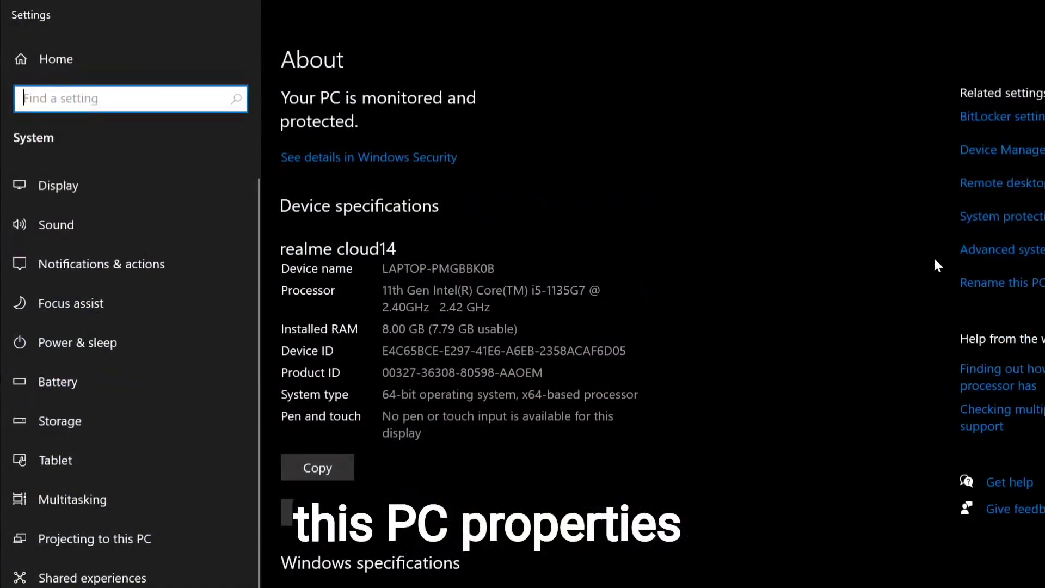
left_click(1006, 264)
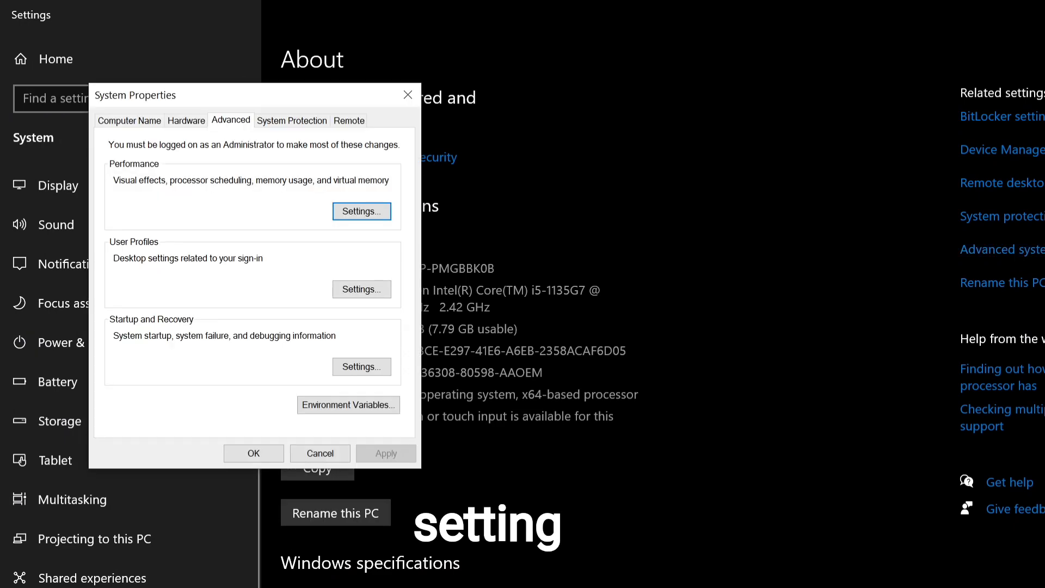
left_click(336, 406)
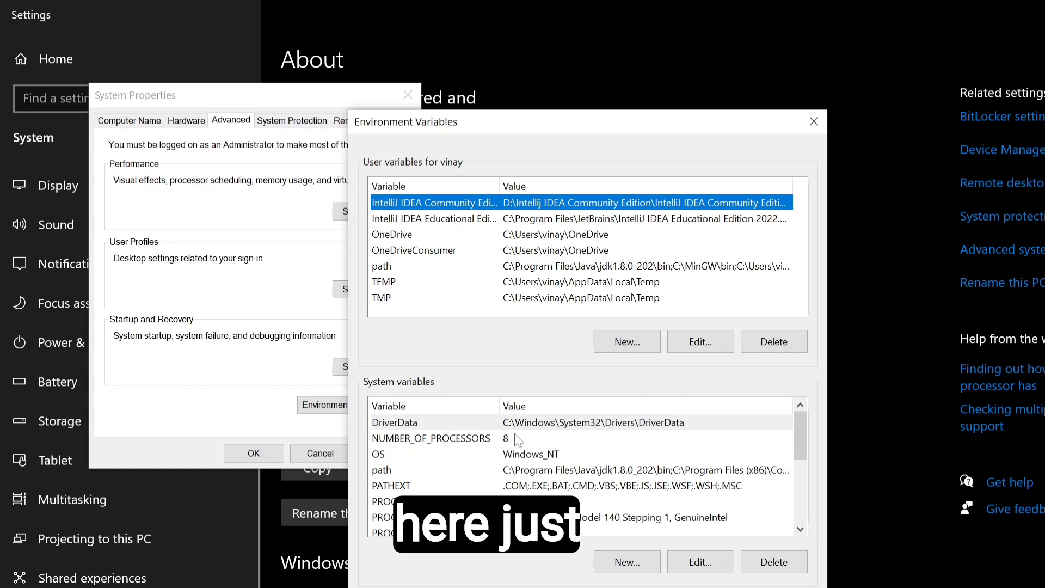
Step: Create a new system variable JAVA_HOME with the value C:\Program Files\Java\jdk-23
left_click(628, 569)
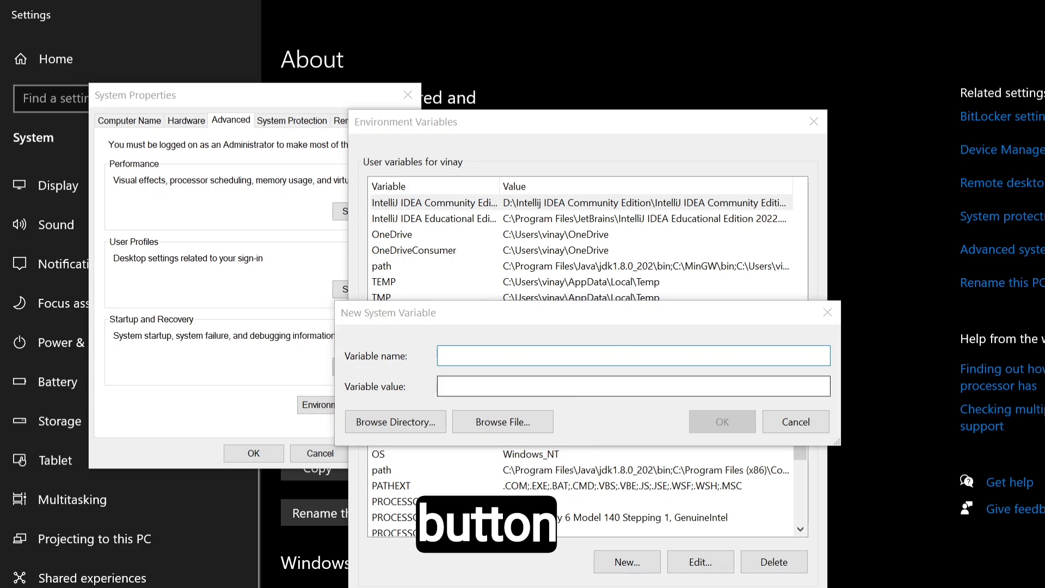
type("JAVA_HOME")
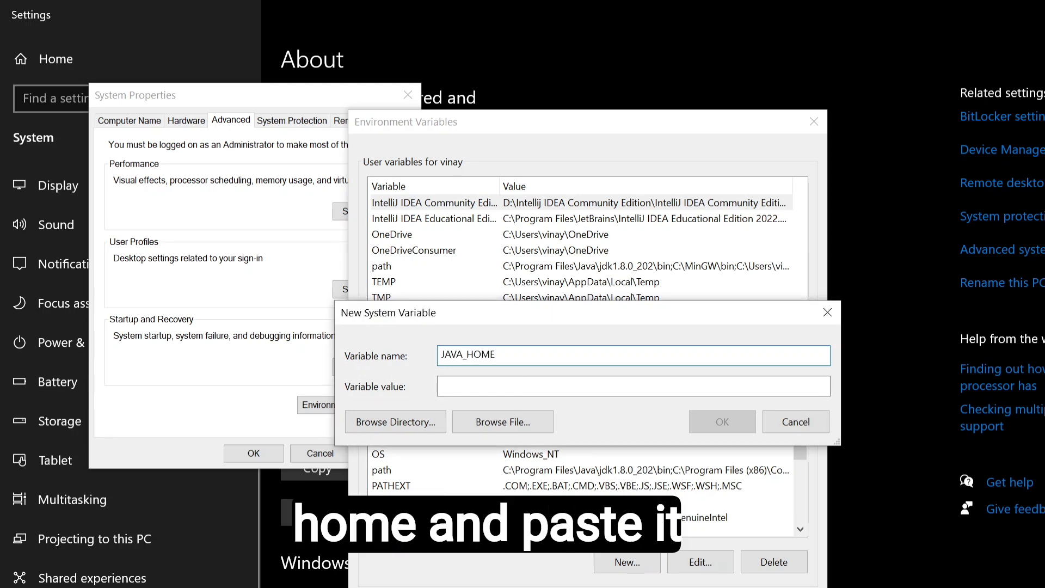
left_click(544, 386)
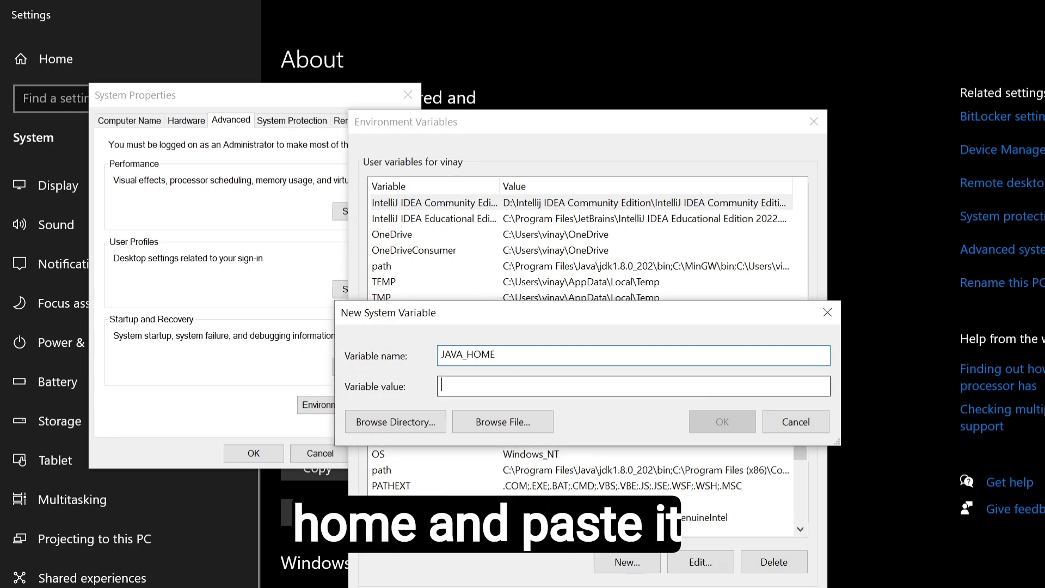
key("ctrl+v")
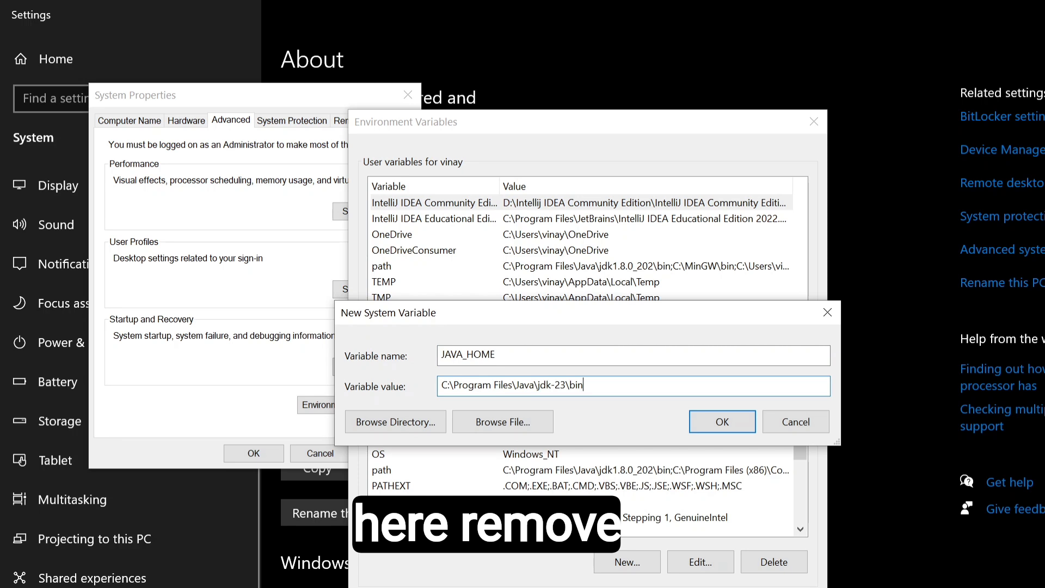
key("BackSpace")
key("BackSpace")
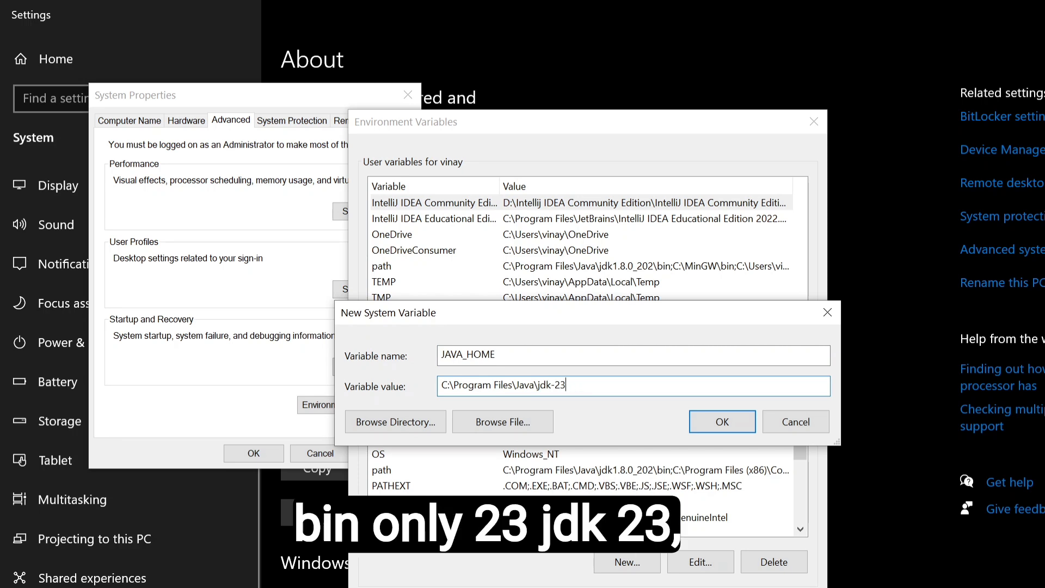
left_click(717, 421)
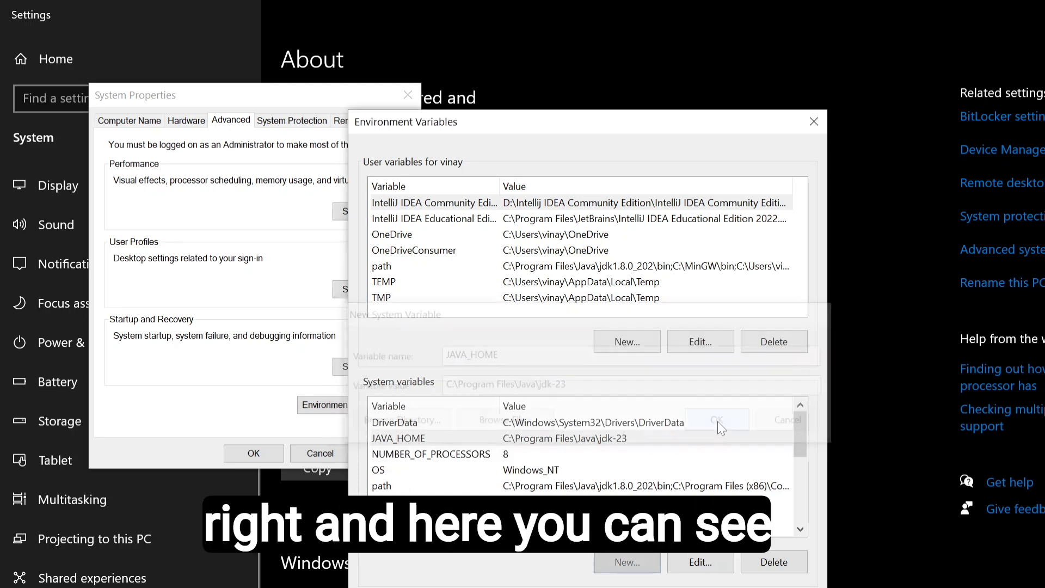
Step: Add C:\Program Files\Java\jdk-23\bin as a new entry in the system path variable
left_click(443, 486)
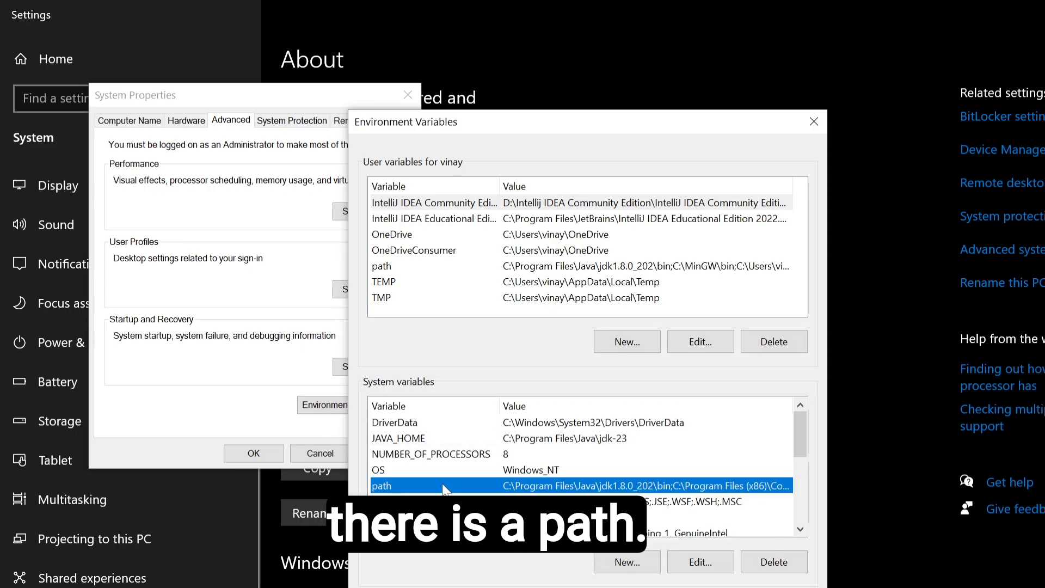
left_click(701, 561)
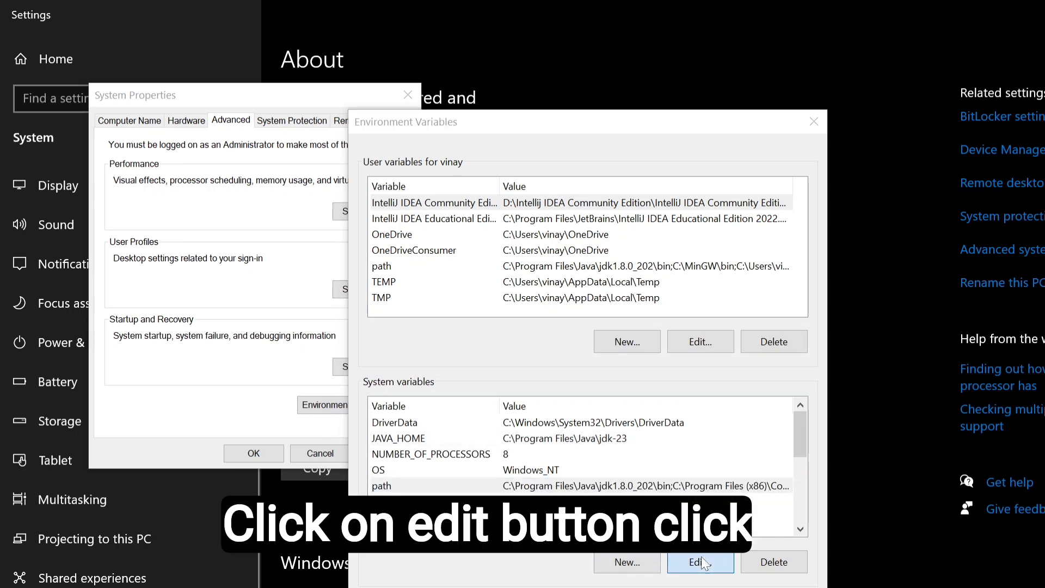
left_click(749, 205)
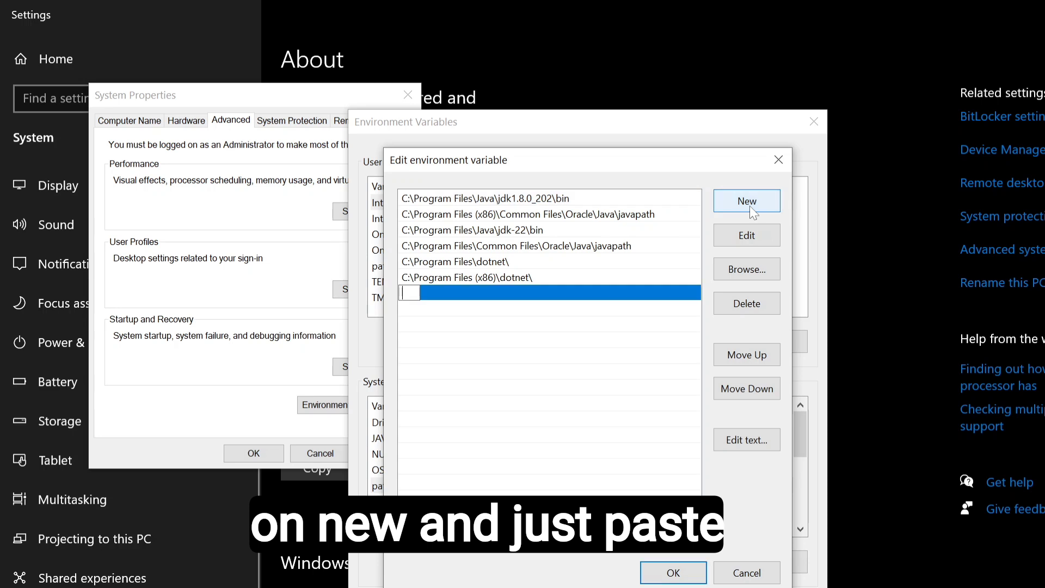
key("ctrl+v")
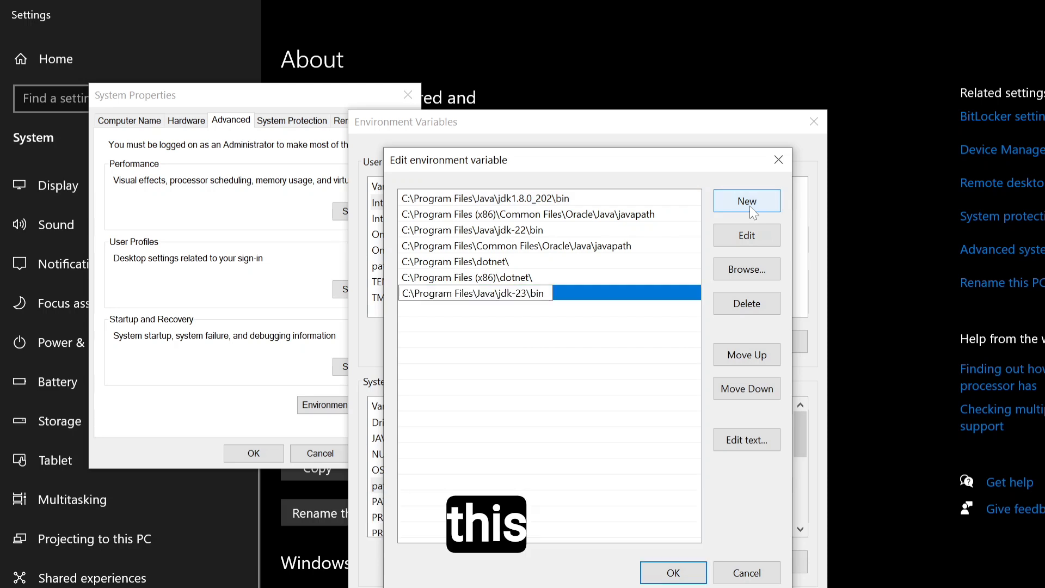
left_click(617, 300)
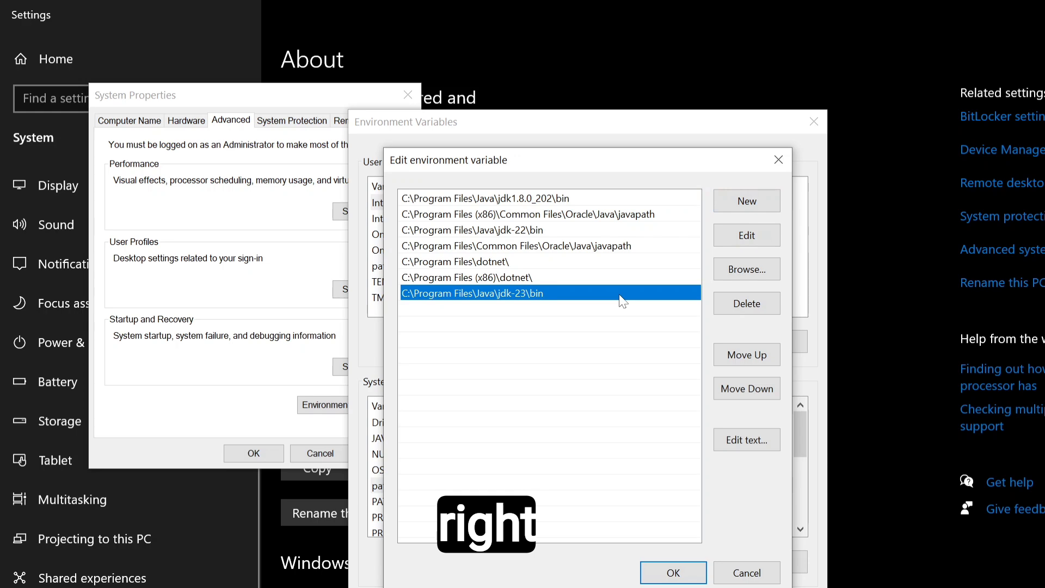
Step: Move the jdk-23\bin entry to the top of the system path list and confirm the edit
left_click(749, 358)
left_click(750, 358)
left_click(750, 358)
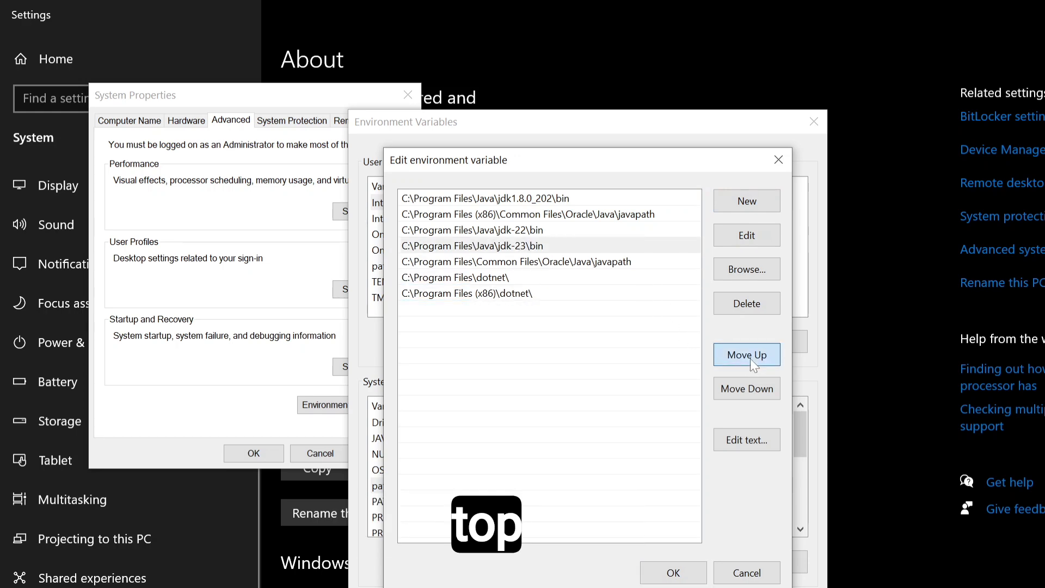
left_click(750, 358)
left_click(750, 358)
left_click(750, 358)
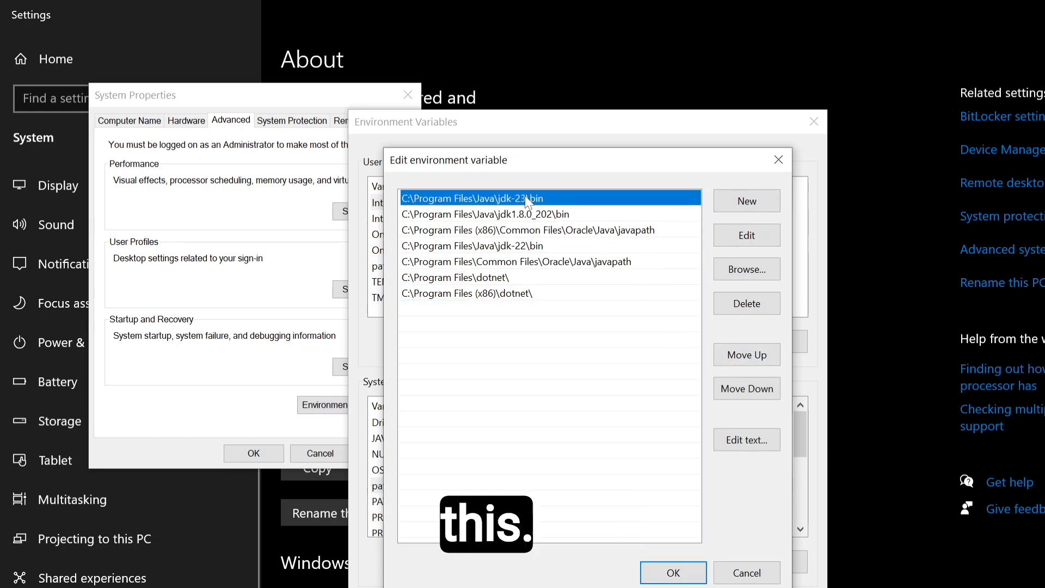
left_click(673, 572)
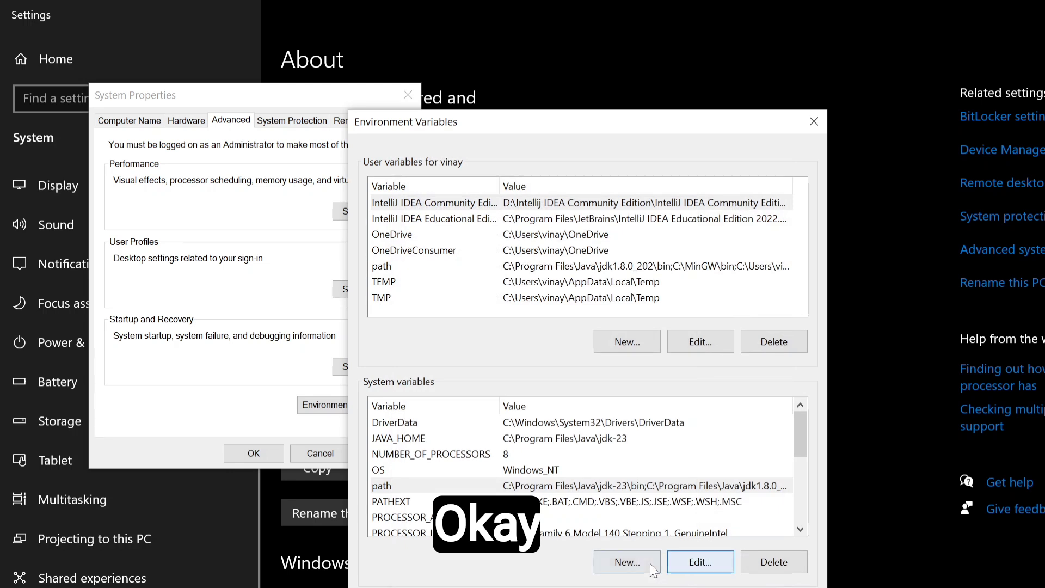
Step: Review the path and JAVA_HOME system variables, then save the environment variables and close System Properties
left_click(479, 485)
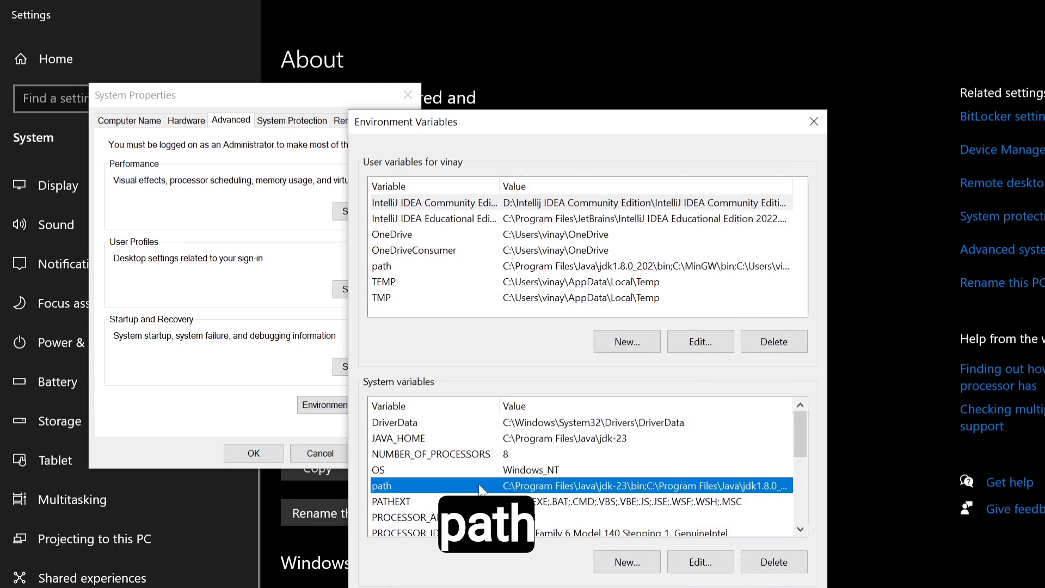
left_click(524, 440)
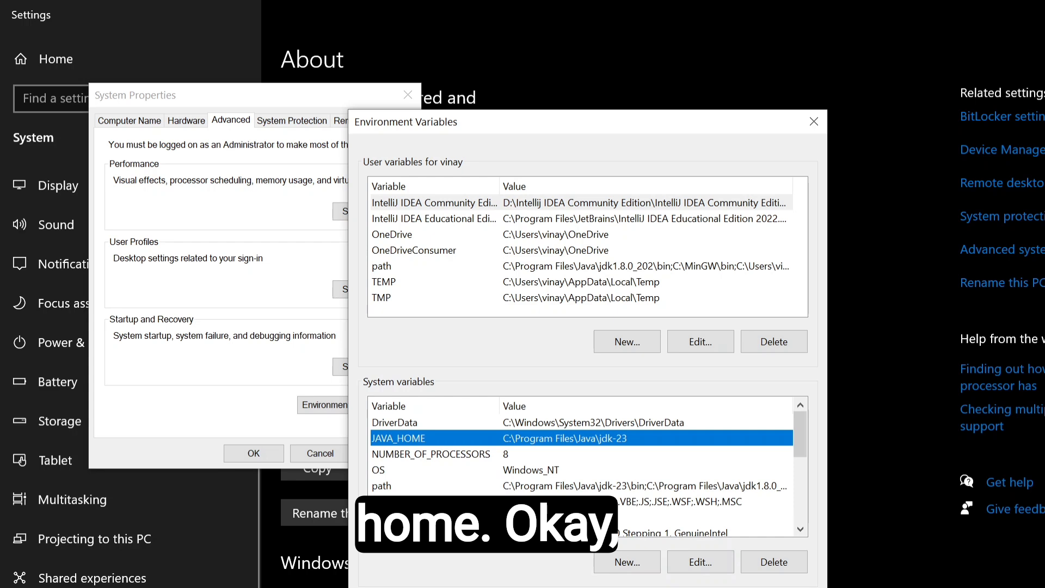
key("Return")
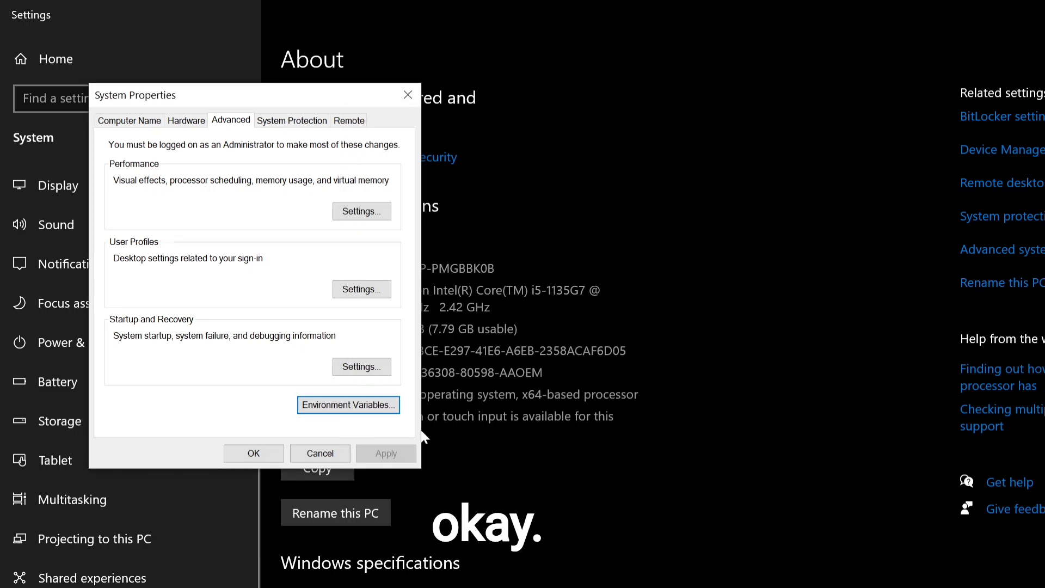
left_click(254, 453)
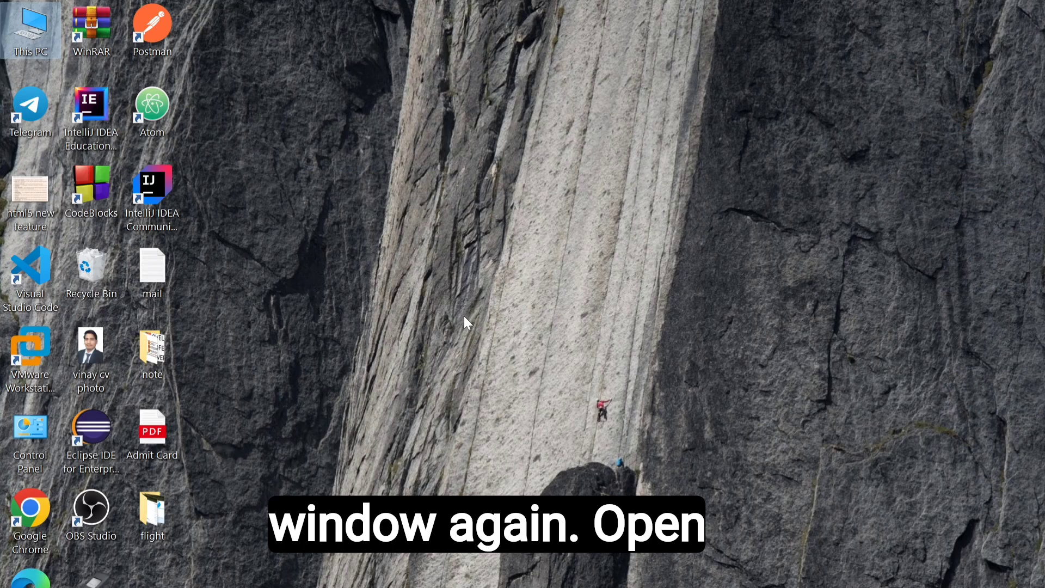
Step: Open a new Command Prompt, check the Java version with java -version, and close the window
key("super")
type("co")
key("Return")
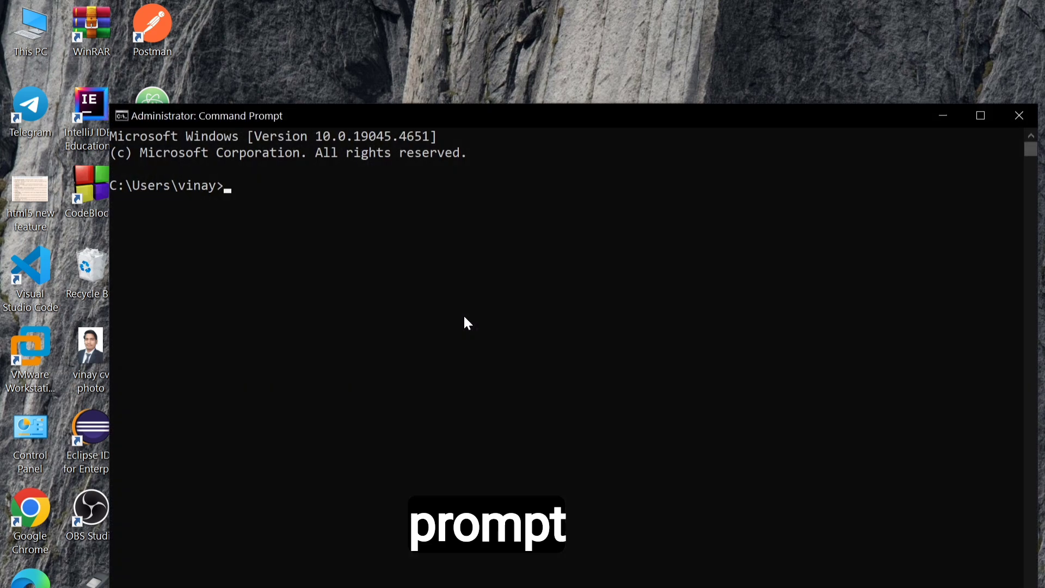
type("java")
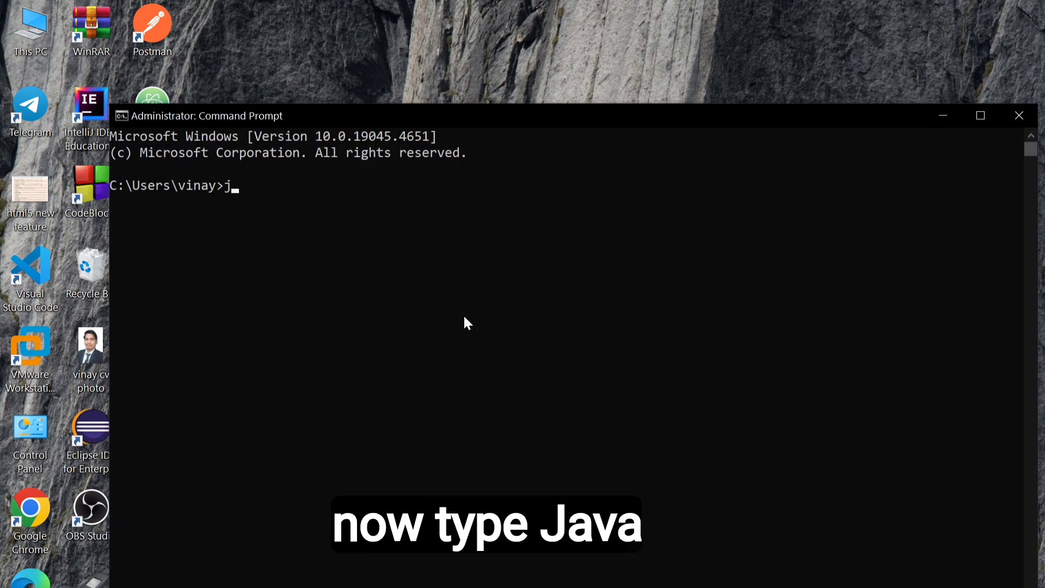
type(" -")
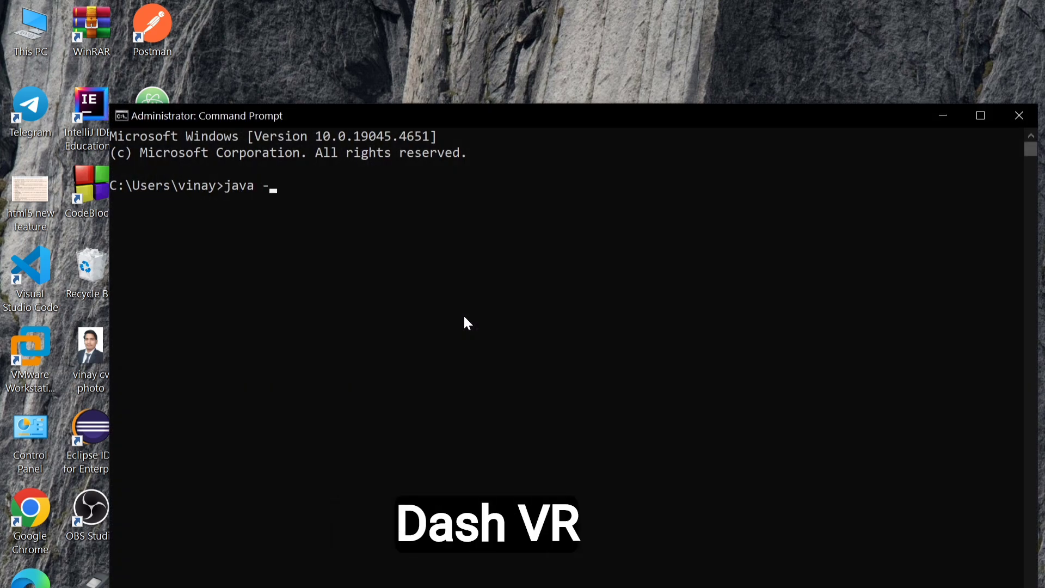
type("version")
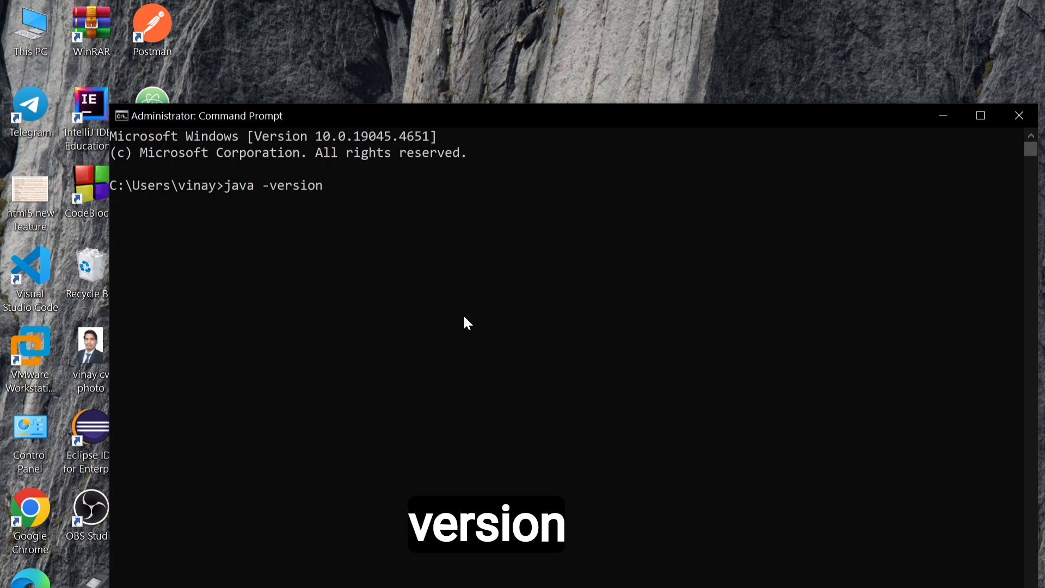
key("Return")
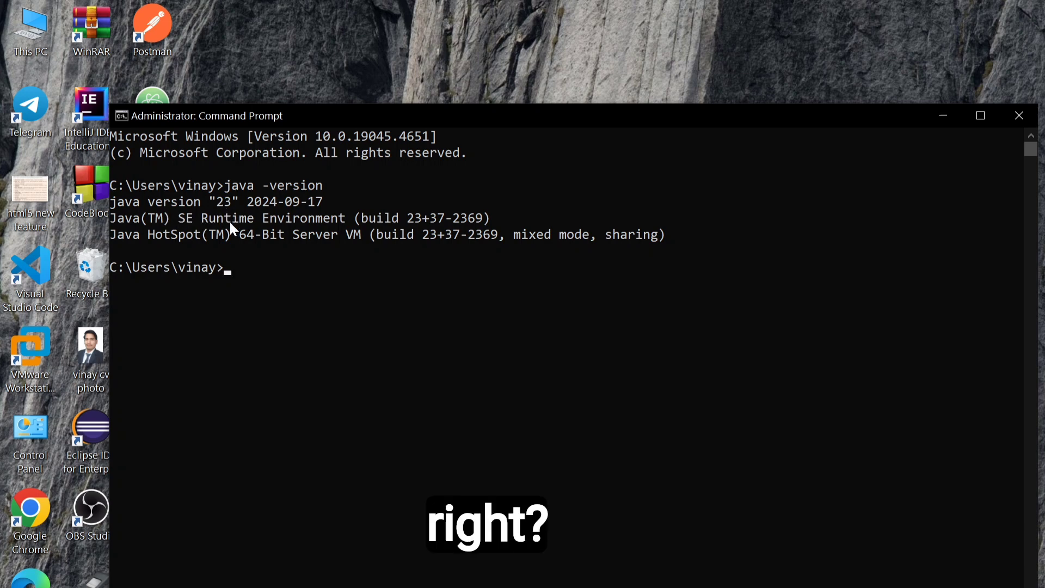
left_click(1011, 120)
Step: Open Notepad with a blank document and maximize its window
key("n")
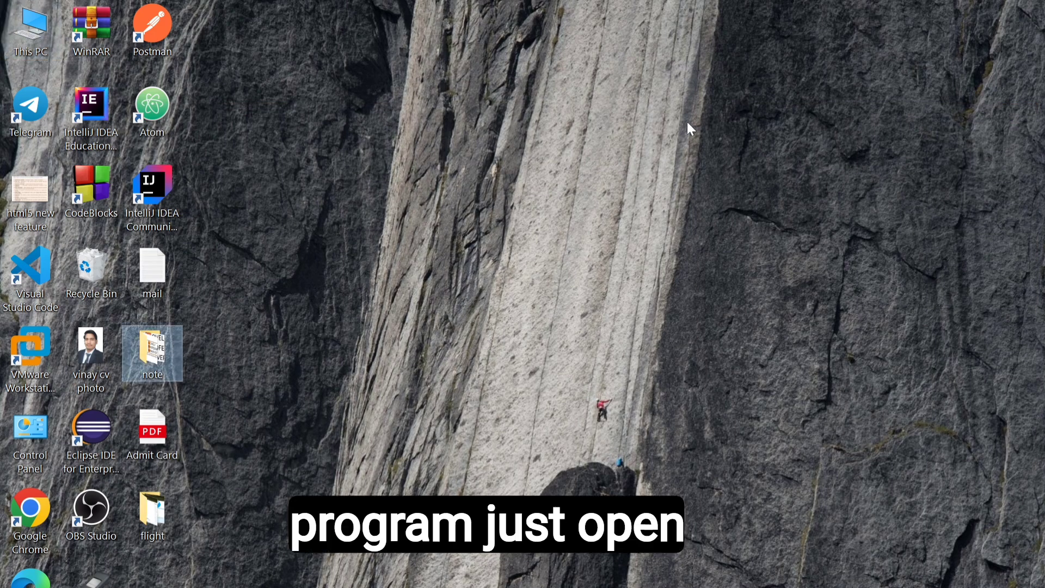
key("super")
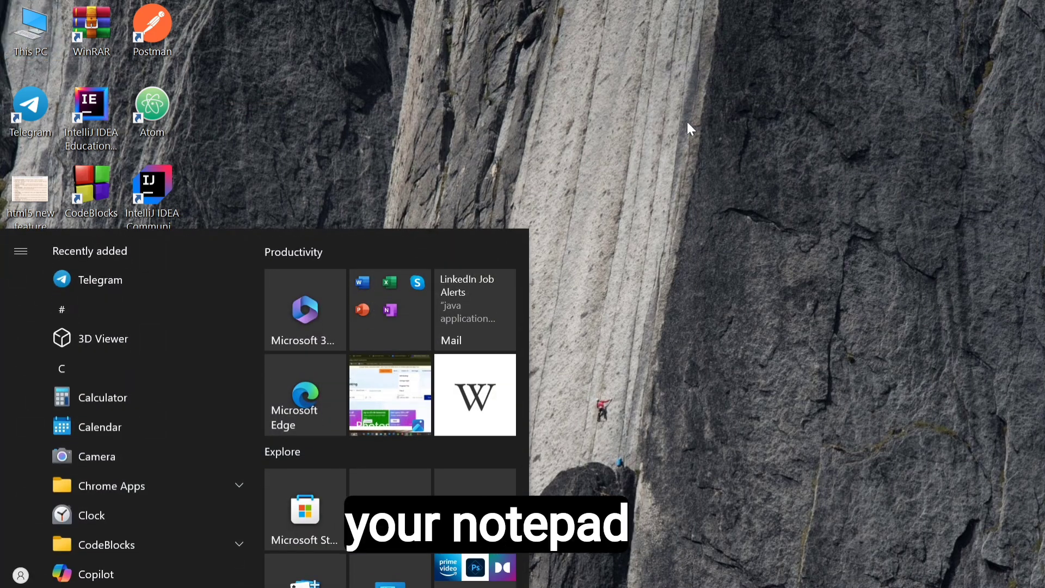
type("no")
key("Return")
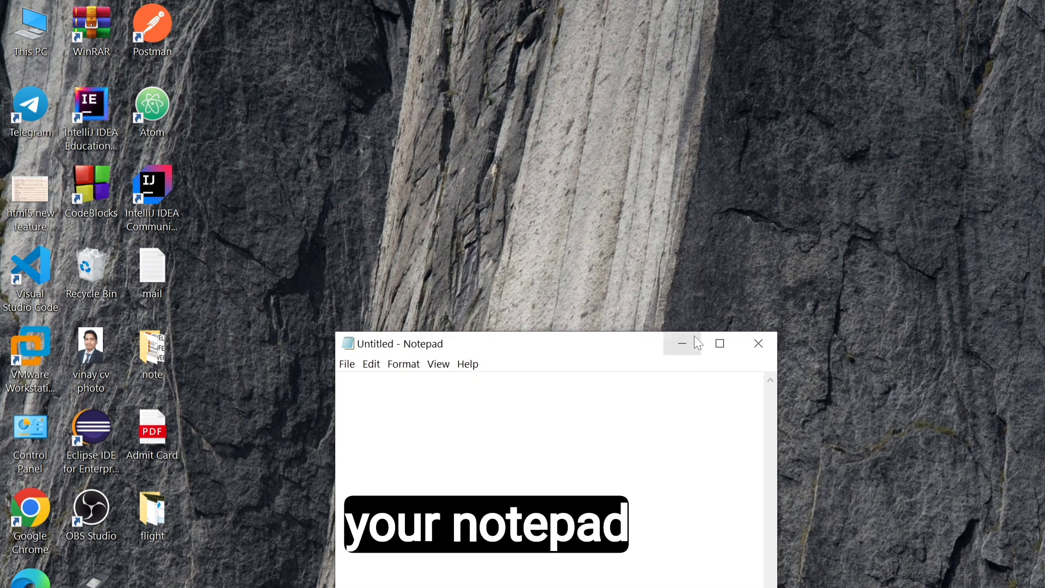
left_click(719, 343)
Step: Write the class header "class A {" on the first line of the blank document
type("class ")
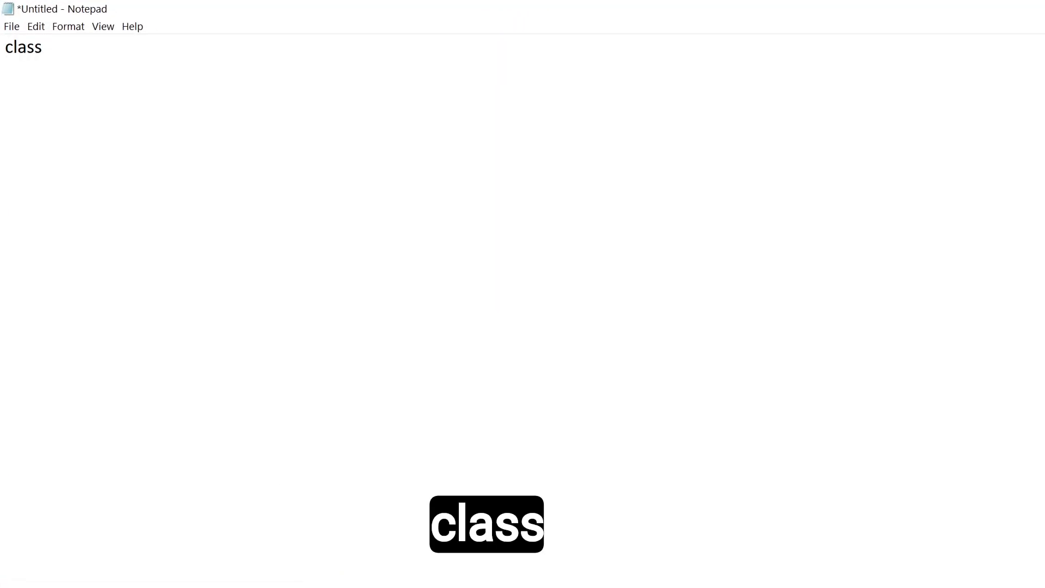
type("A {")
key("Return")
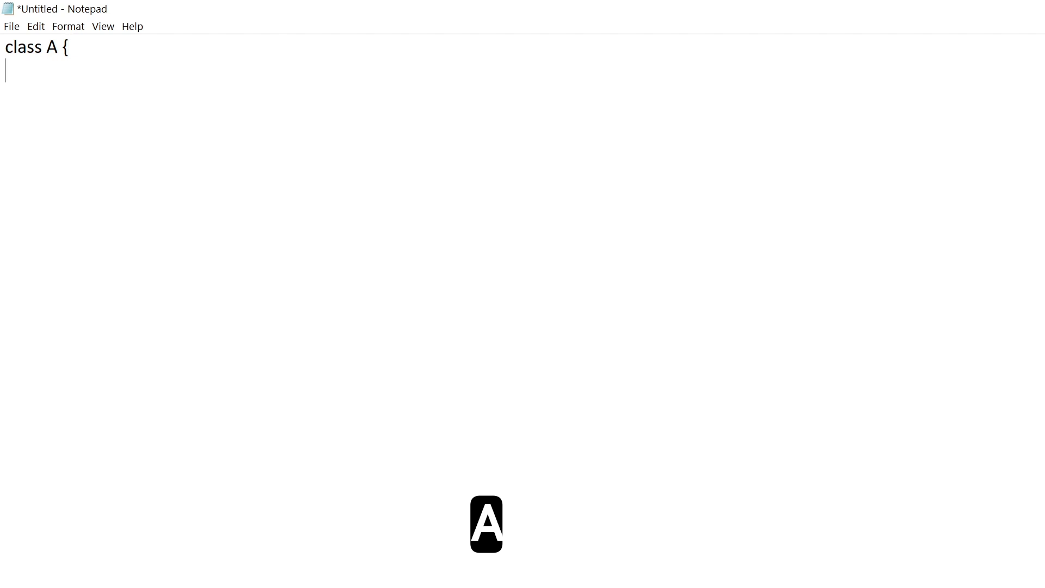
Step: Add the indented main method header "public static void main(String[] args) {" inside class A
key("Tab")
type("pub")
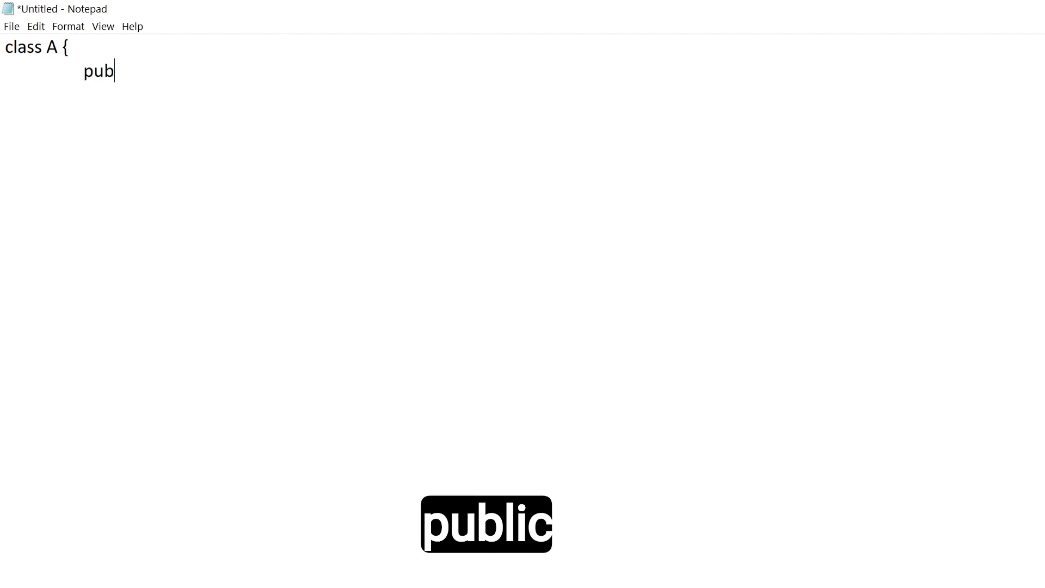
type("lic stat")
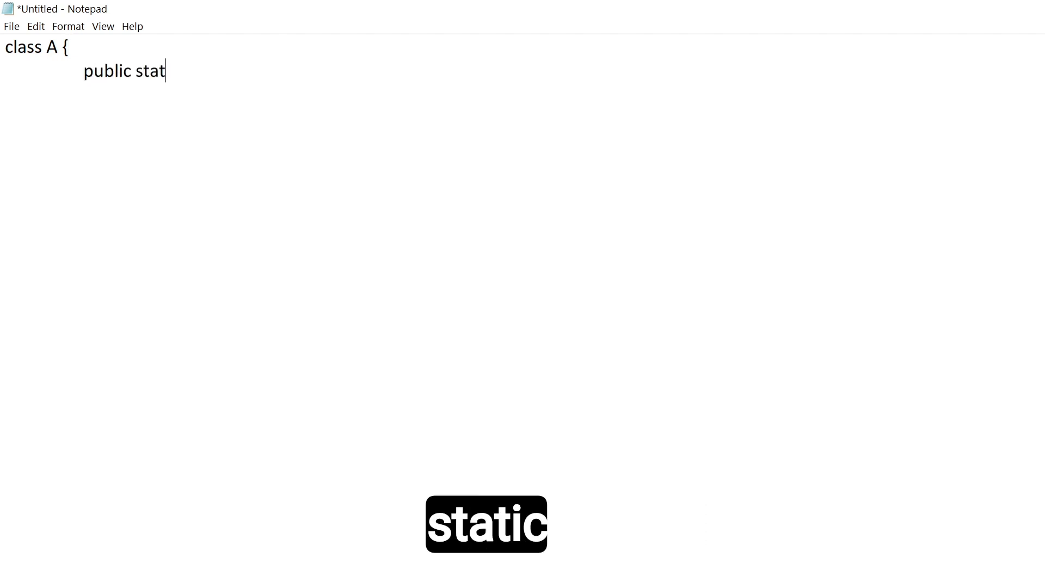
type("ic voids")
key("BackSpace")
type("mai")
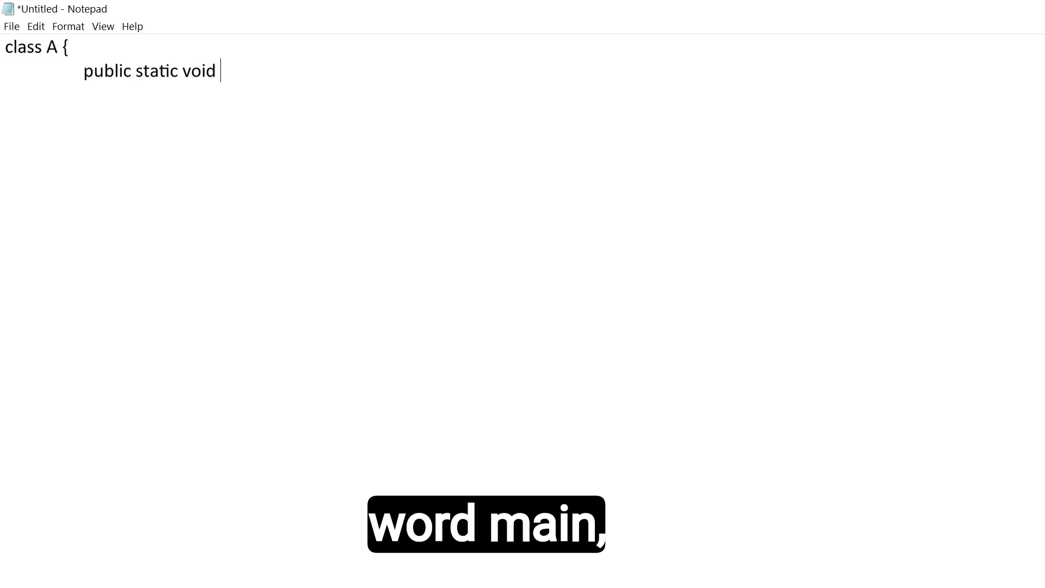
type("n(Stri)")
key("Left")
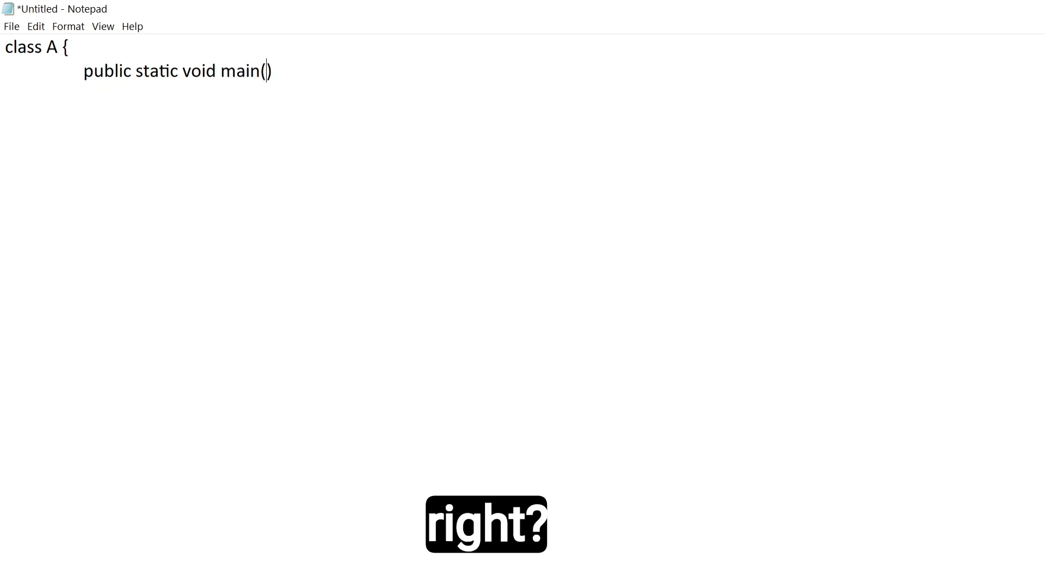
type("String[] ")
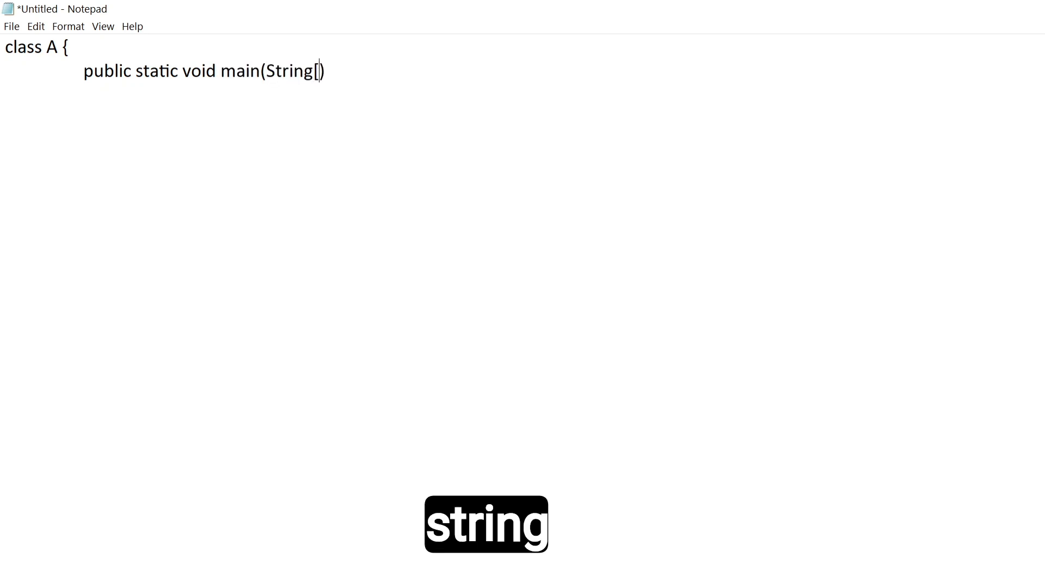
type("args")
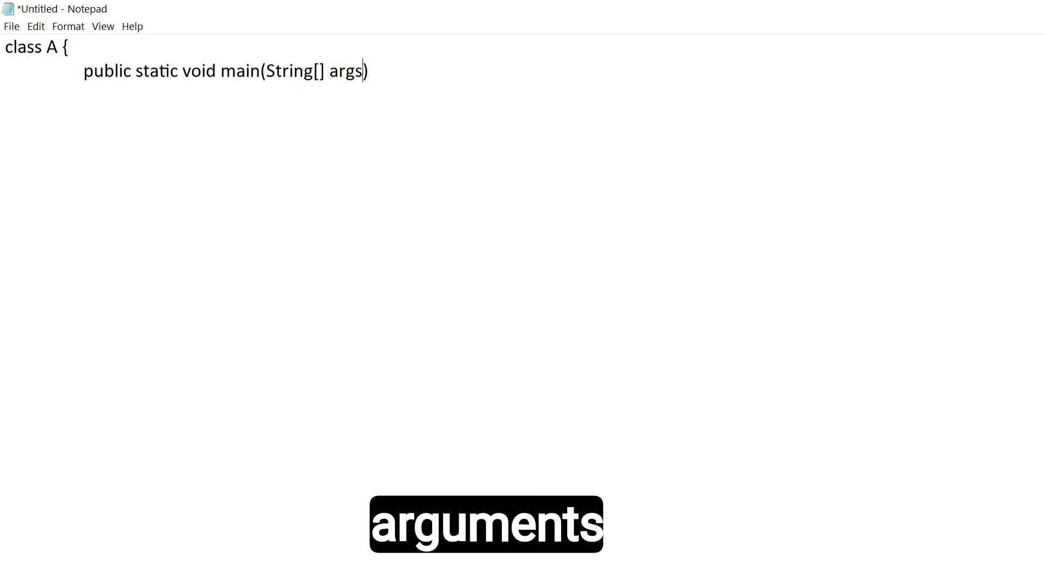
key("Right")
type("{")
Step: Add the indented statement "System.out.println();" on a new line inside the main method
key("Return")
key("Tab")
key("Tab")
type("Sys")
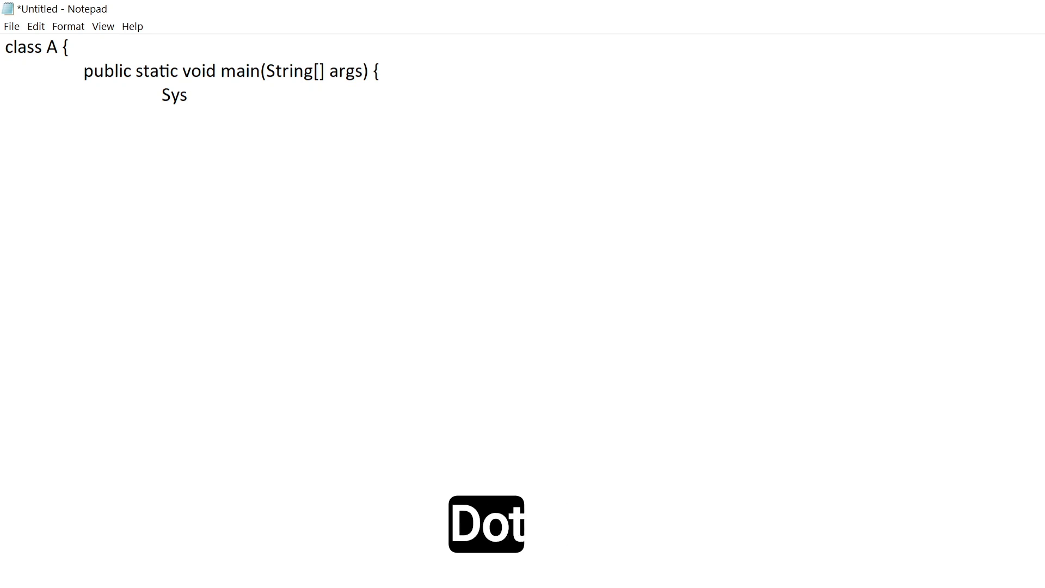
type("tem")
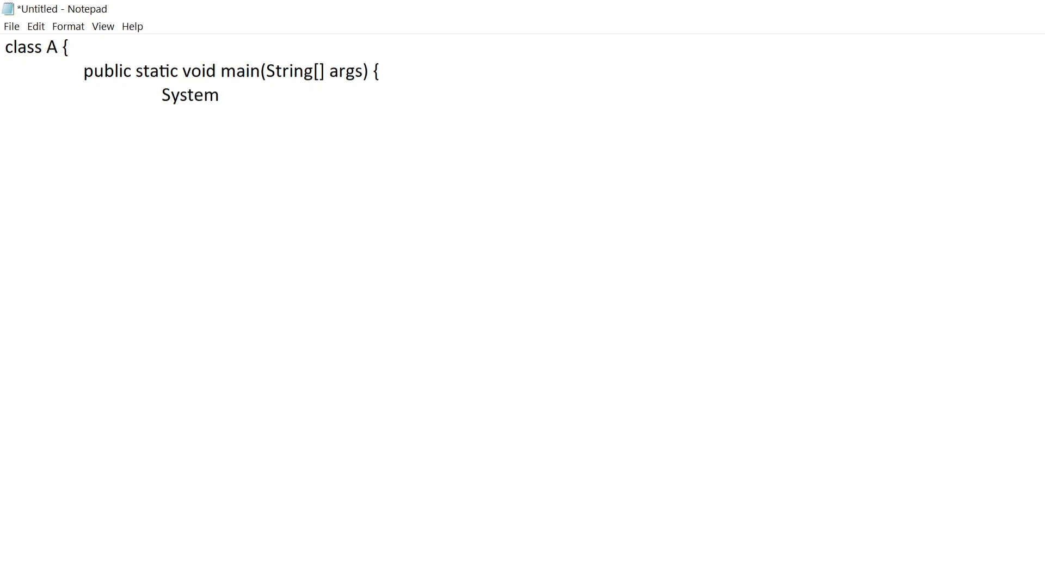
type(".out.pri")
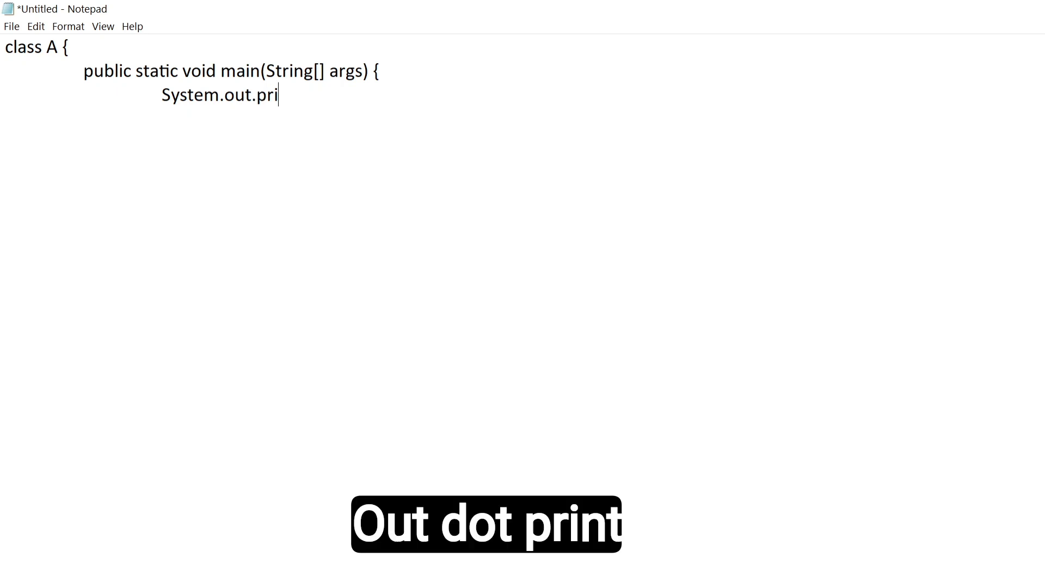
type("nlnt")
key("BackSpace")
key("BackSpace")
key("BackSpace")
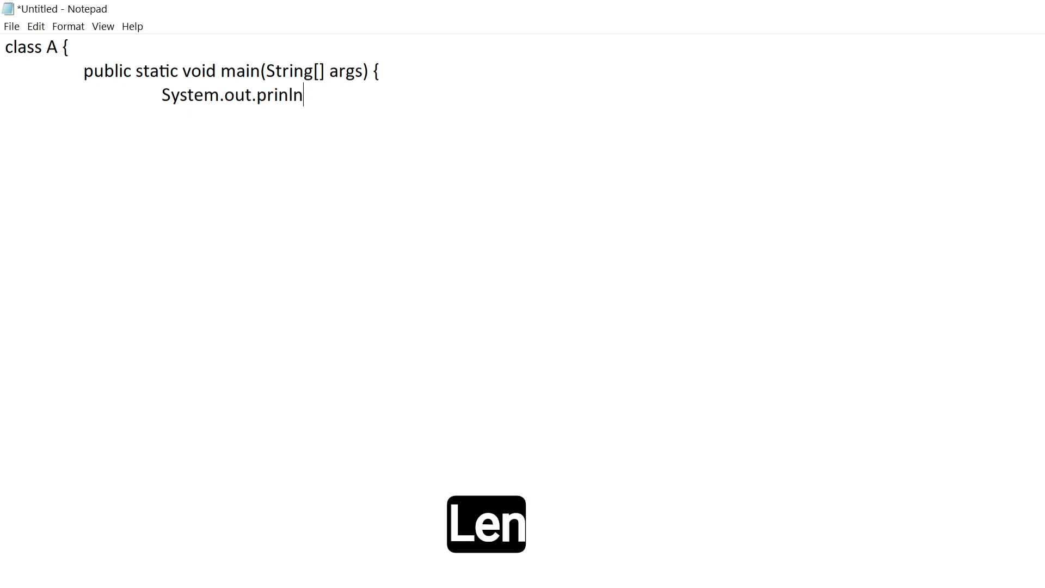
type("tln();")
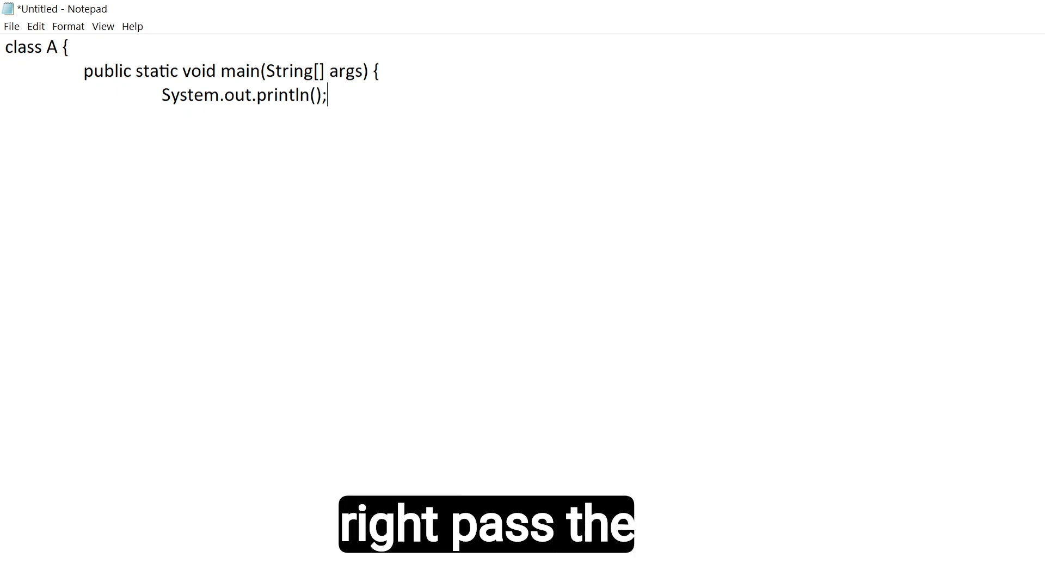
Step: Insert the quoted message "Thanks for Watching" between the parentheses of the println statement
key("Left")
type("\"\"")
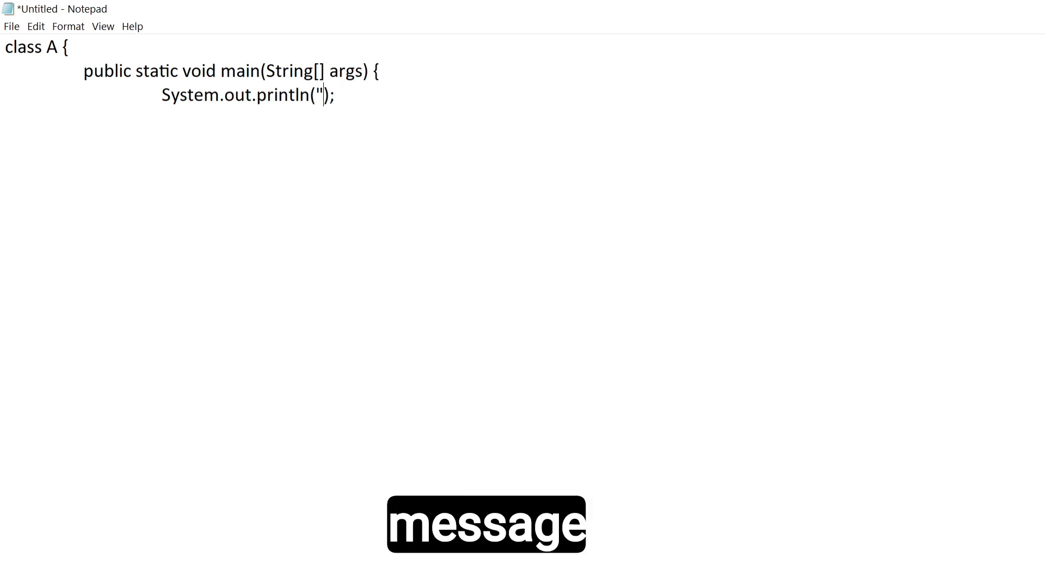
key("Left")
type("Thanb")
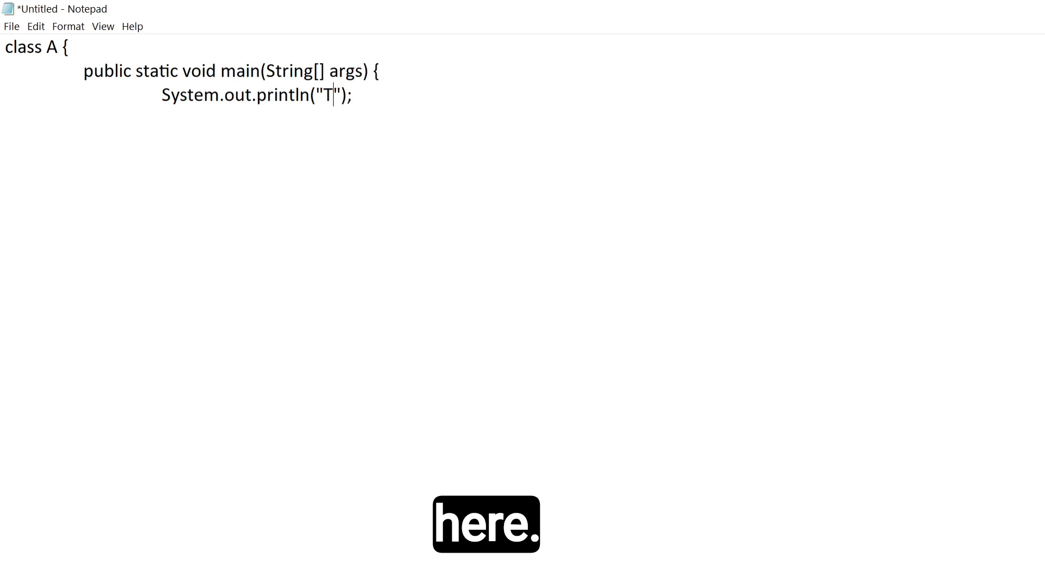
key("BackSpace")
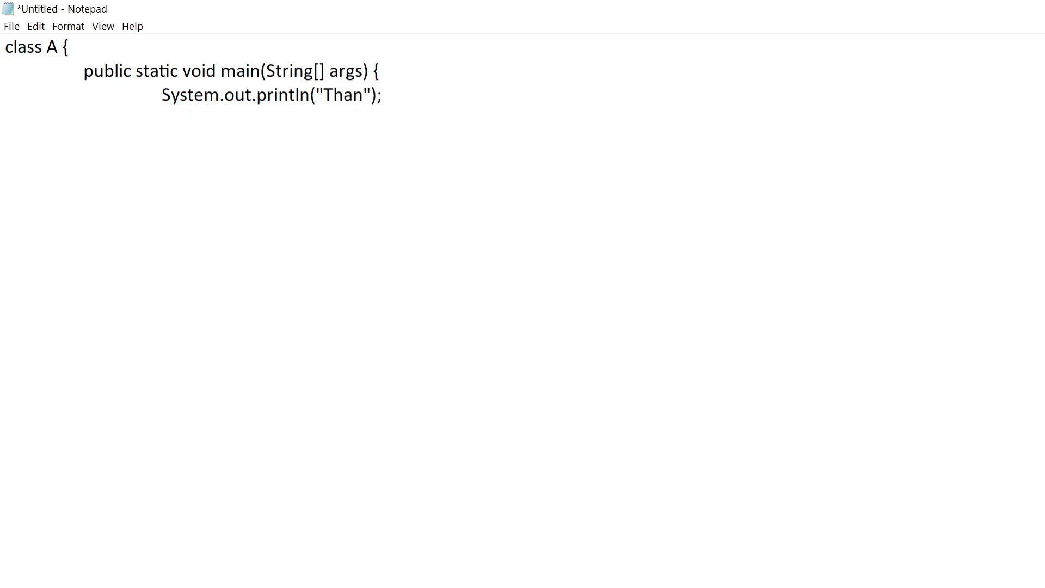
type("ks for ")
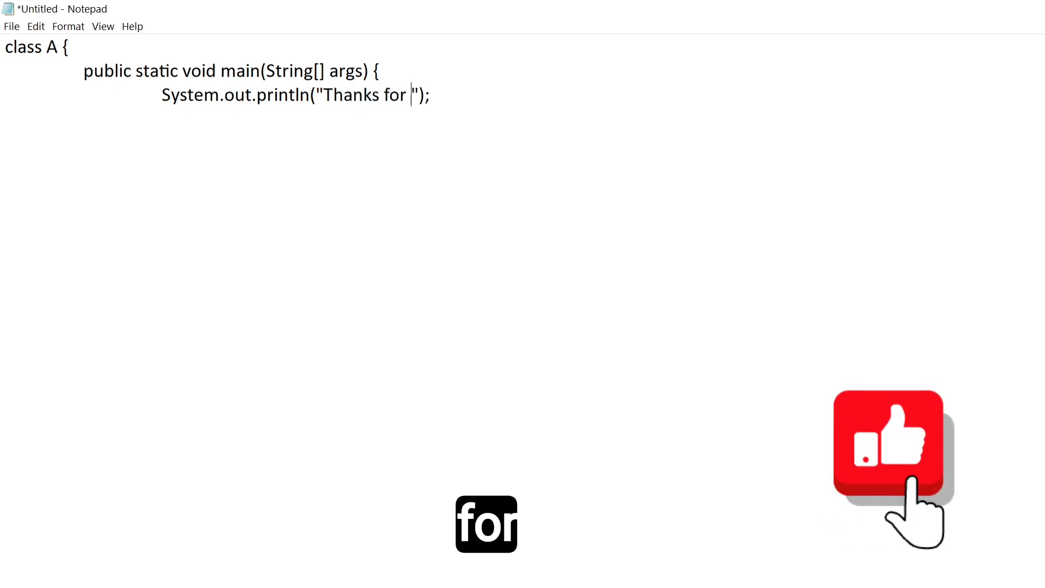
type("Watc")
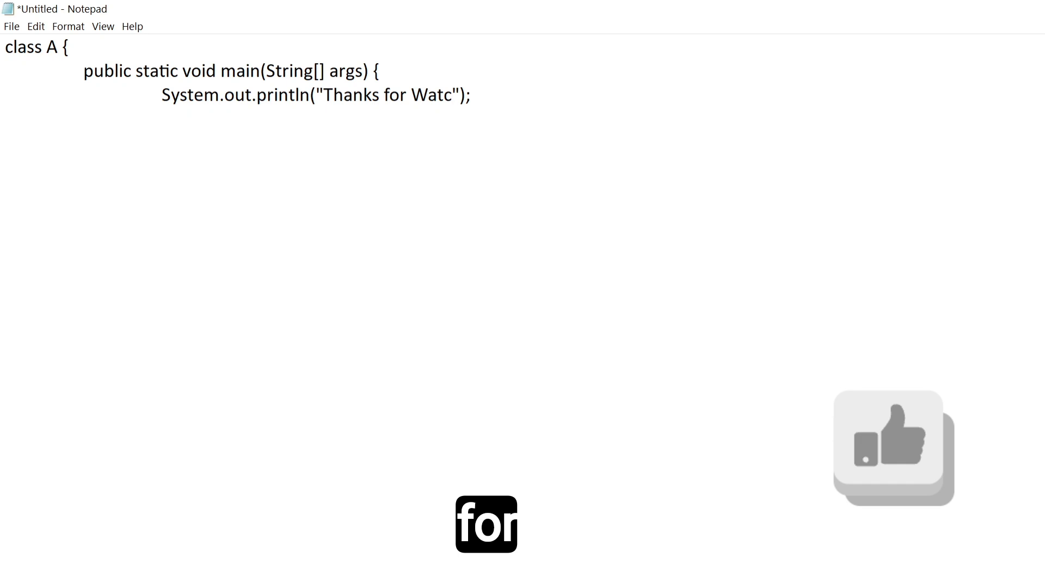
type("hing")
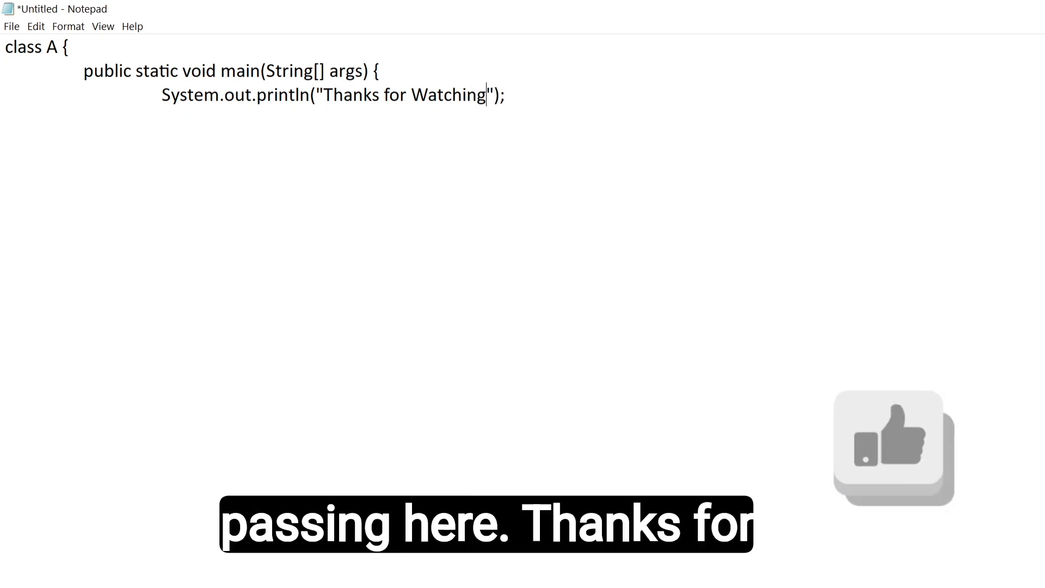
Step: Close the main method with an indented brace and class A with a brace on the line below
key("Return")
key("Tab")
type("}")
key("Return")
type("}")
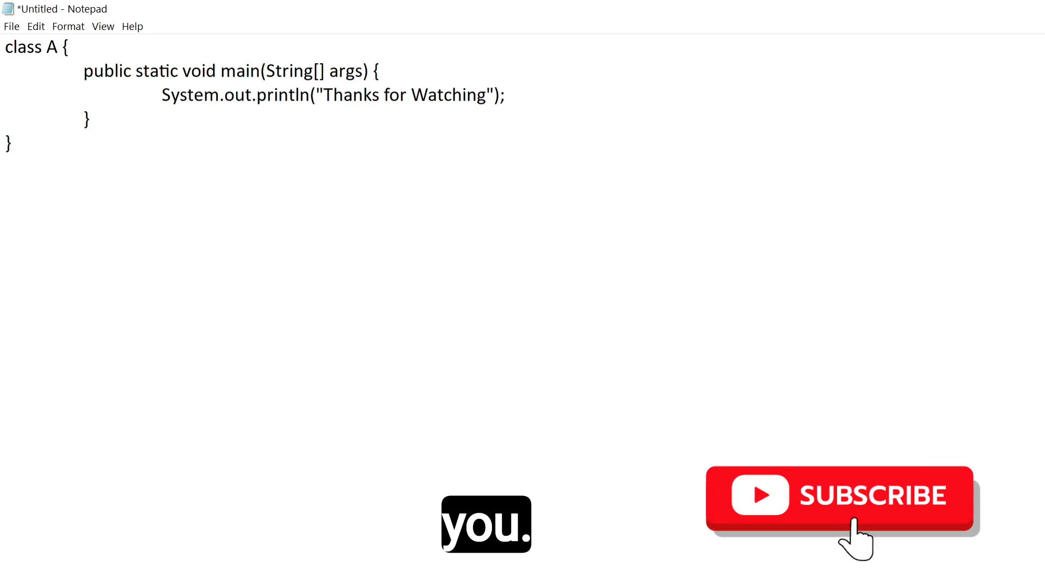
Step: Start saving the program and create and open a folder named "learn java" on New Volume (F:) as its location
left_click_drag(47, 47, 58, 48)
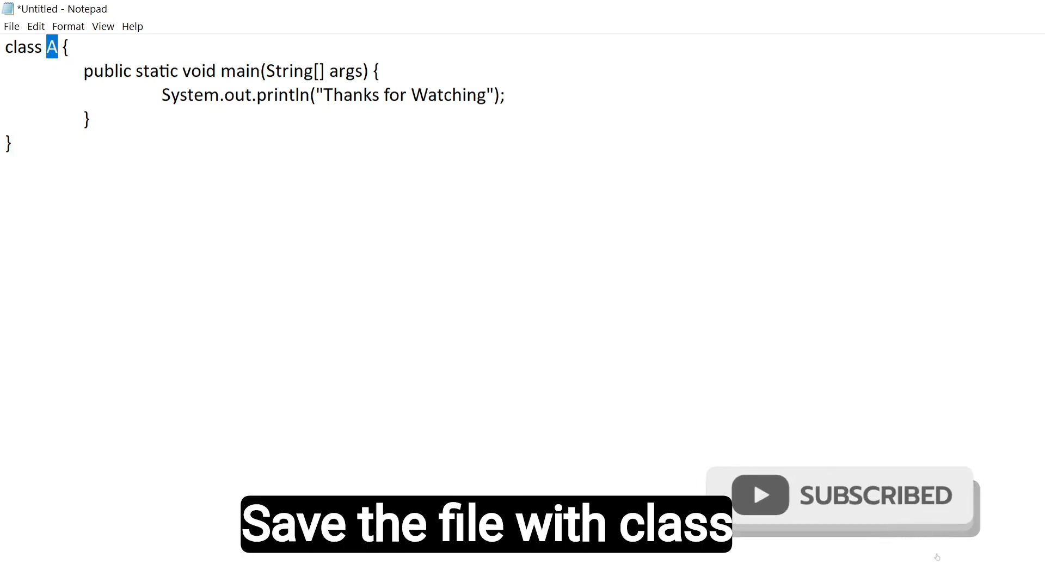
key("ctrl+s")
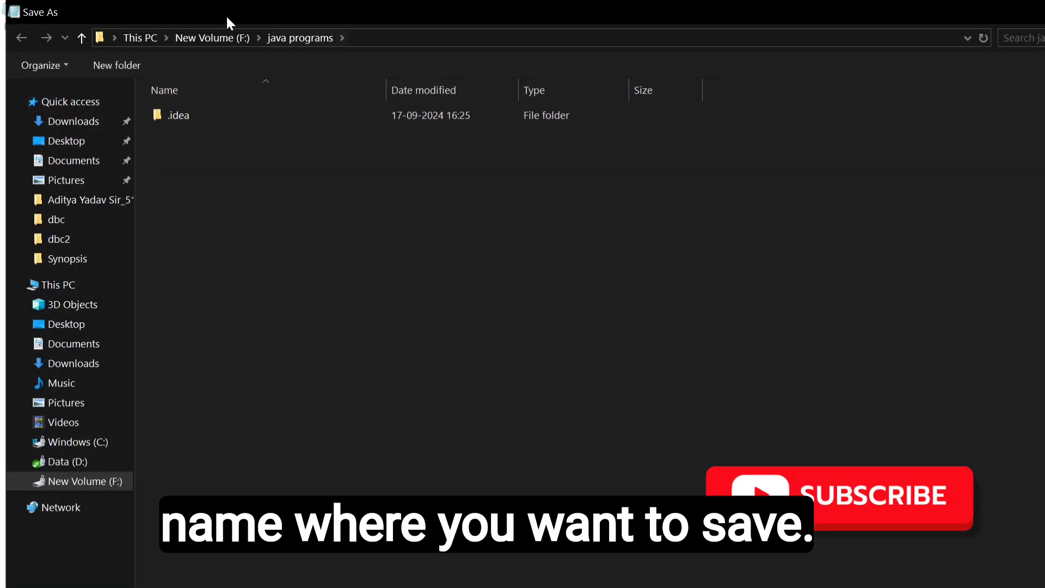
left_click(205, 37)
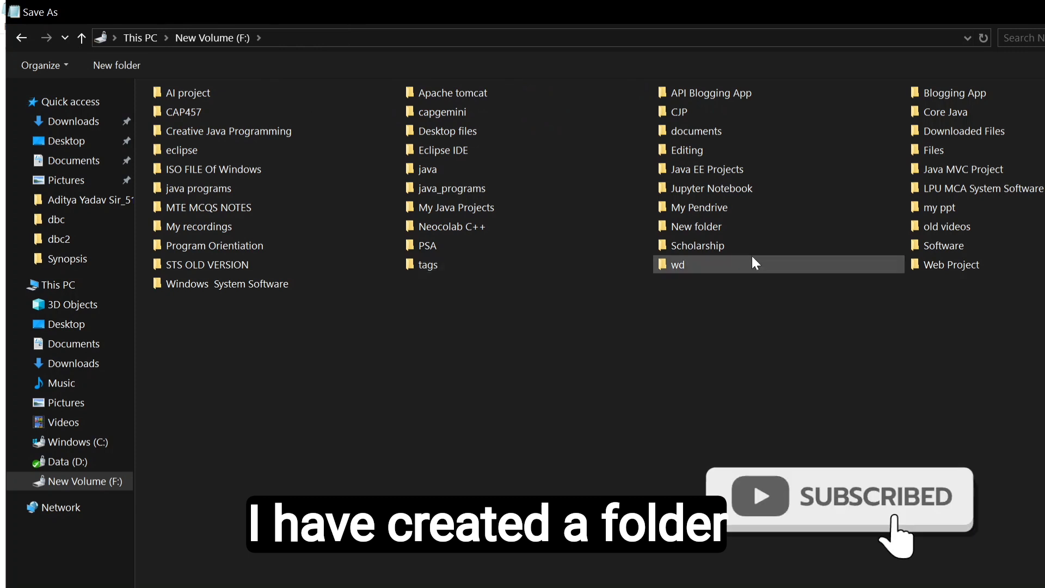
key("ctrl+shift+n")
type("lea")
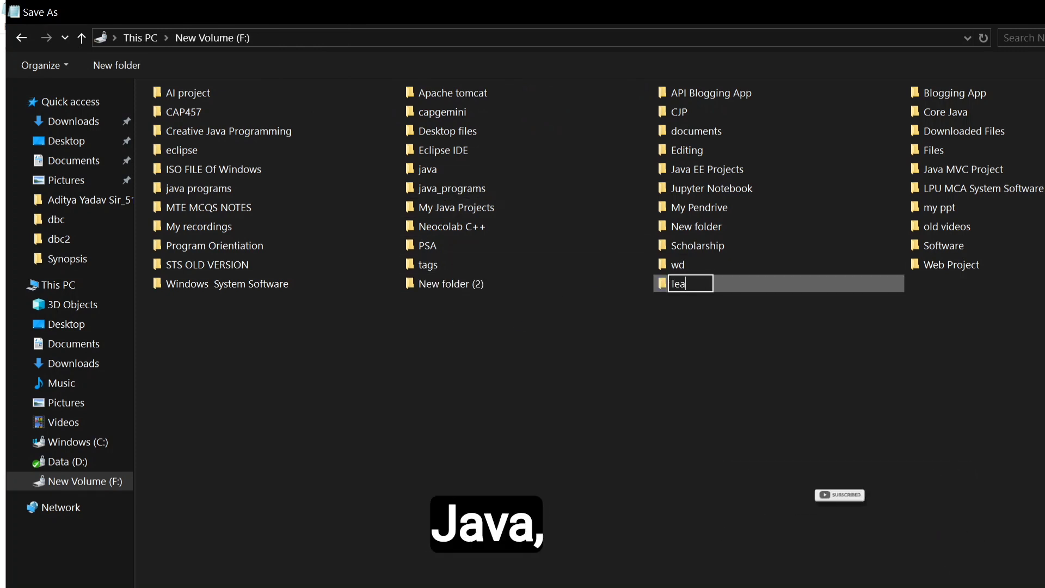
type("rn java")
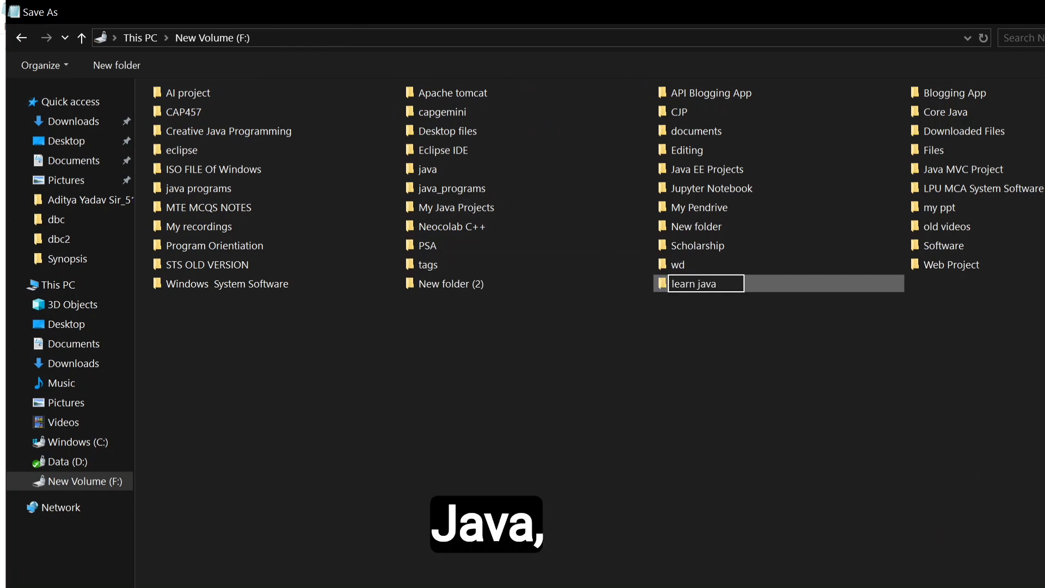
key("Return")
key("Return")
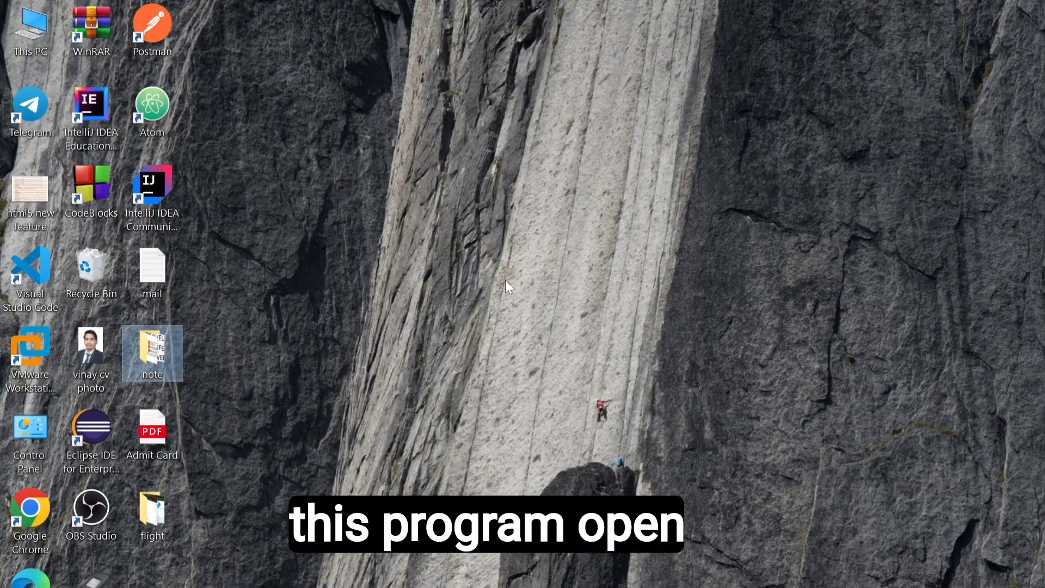
Step: Switch to a new Command Prompt and maximize its window
key("super")
type("co")
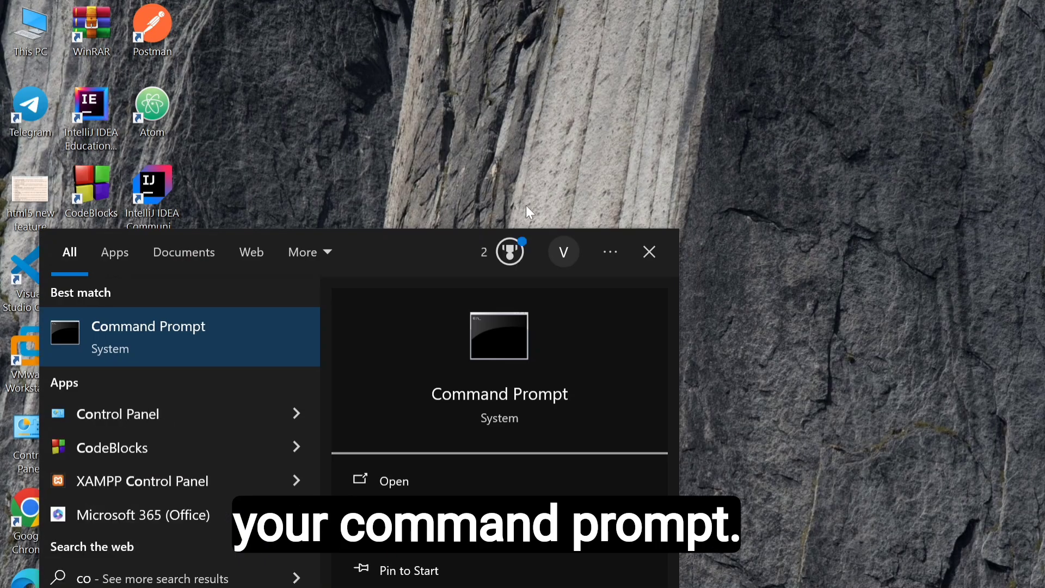
key("Return")
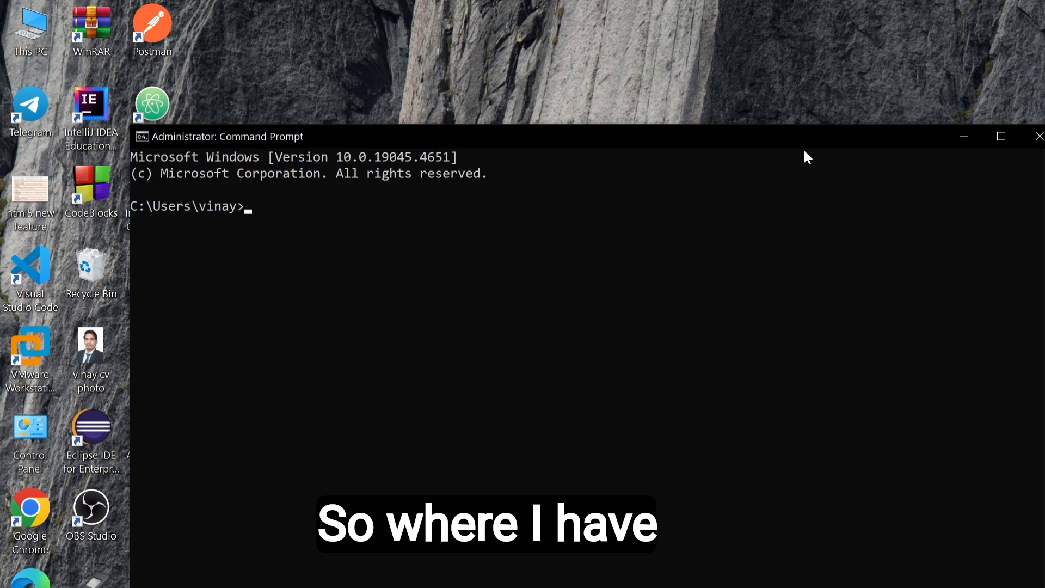
left_click(1005, 136)
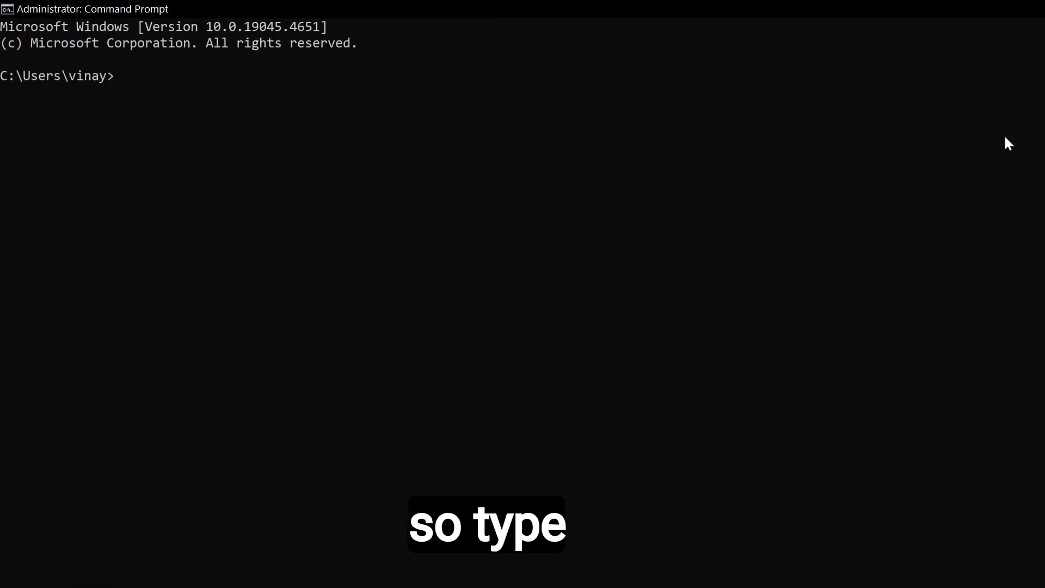
Step: Change to the F: drive and enter the folder with "cd learn java"
type("f:")
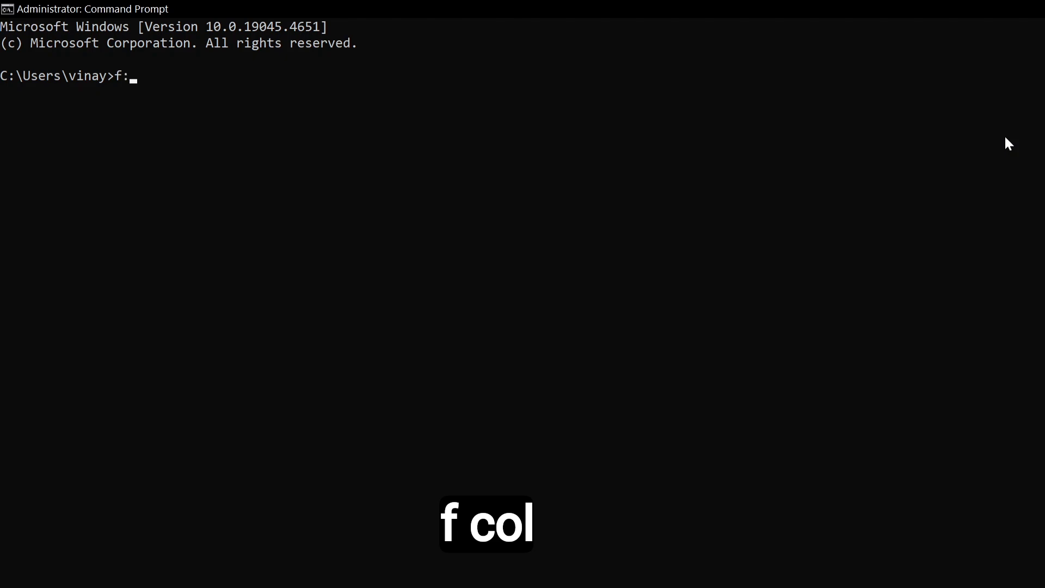
key("Return")
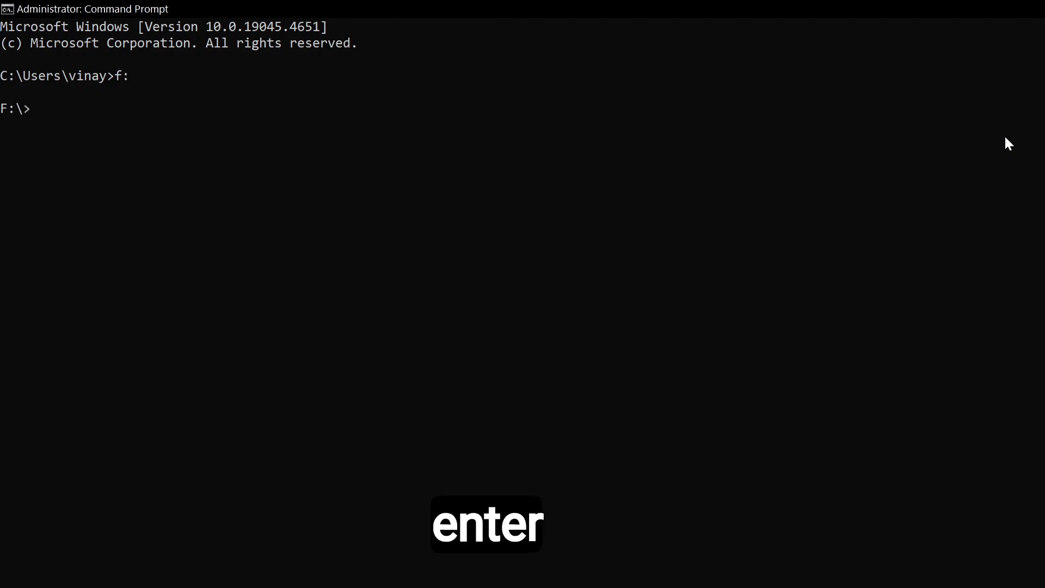
type("cd")
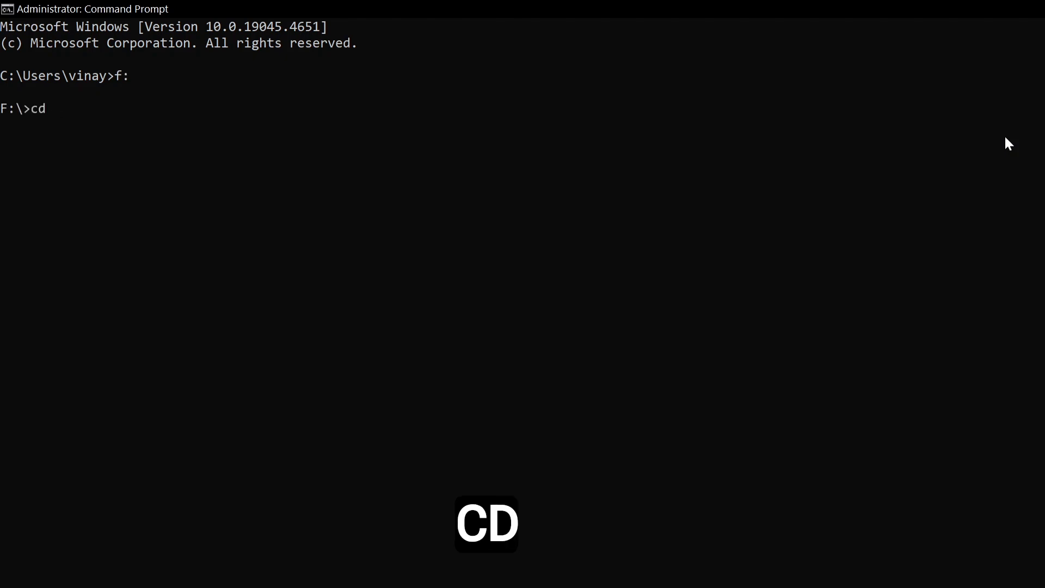
type(" learn k")
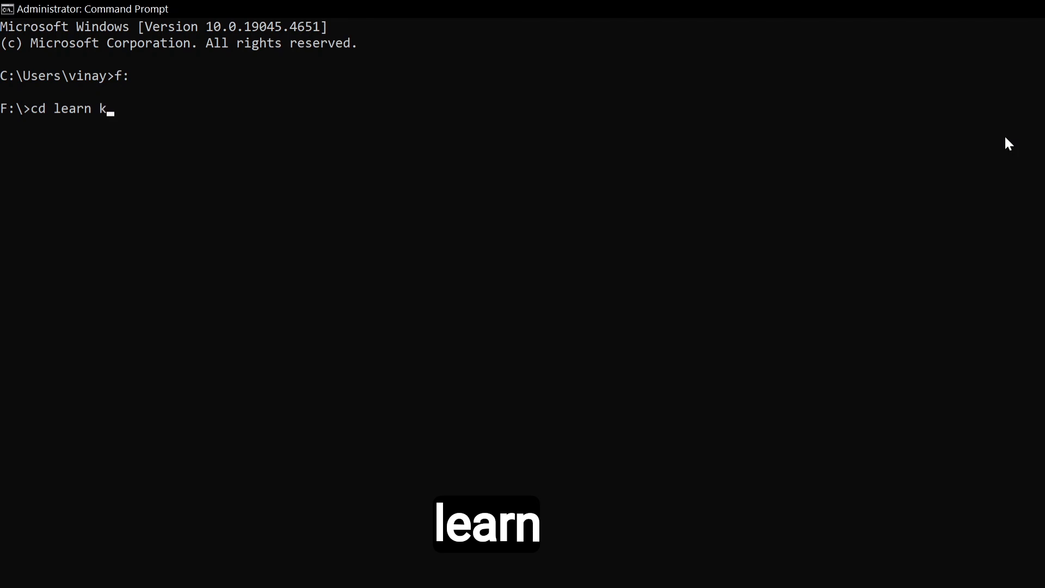
key("BackSpace")
type("java")
key("Return")
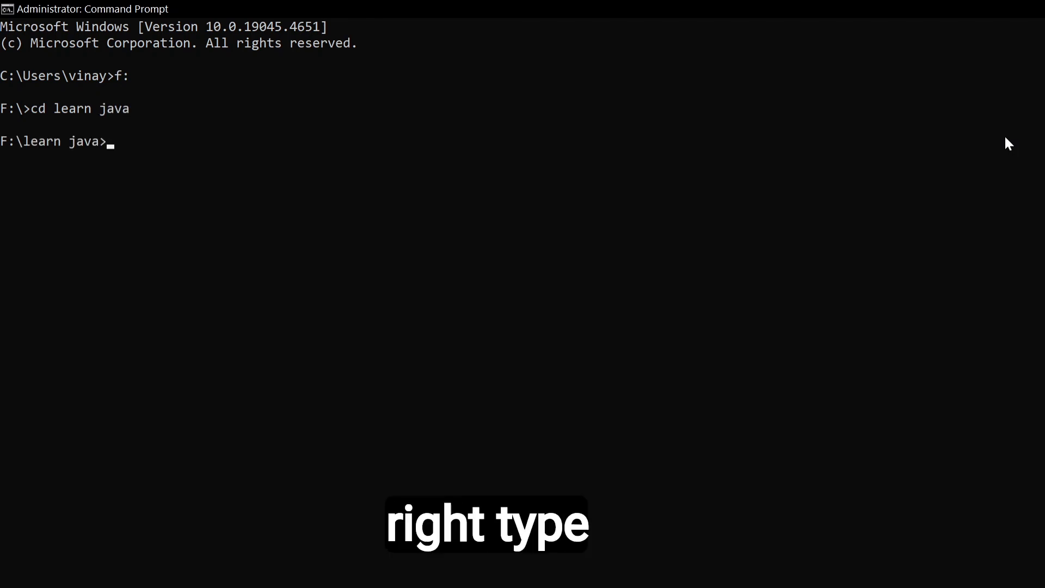
Step: List the contents of the learn java folder with the dir command
type("dir")
key("Return")
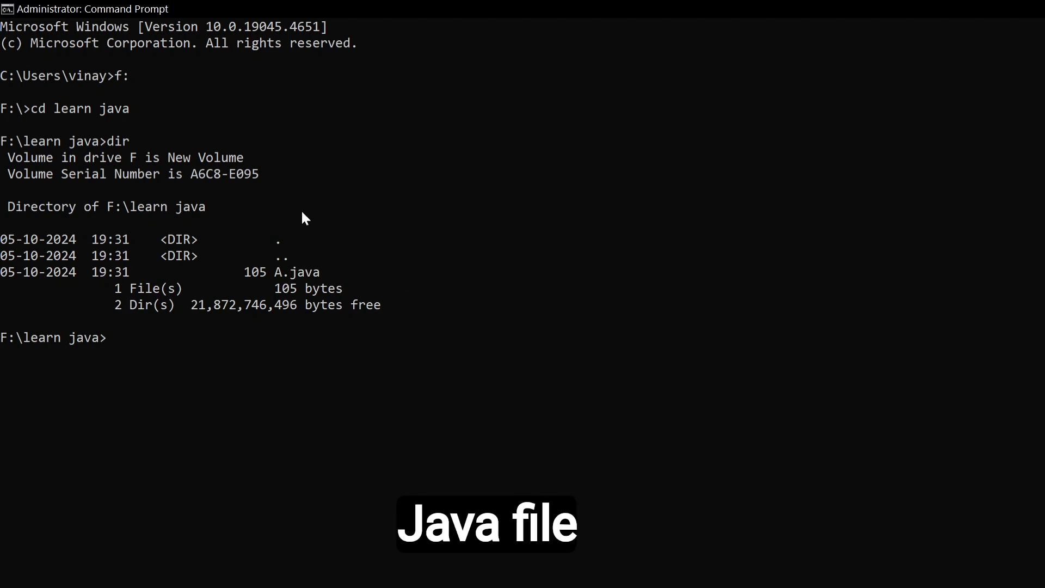
left_click(172, 339)
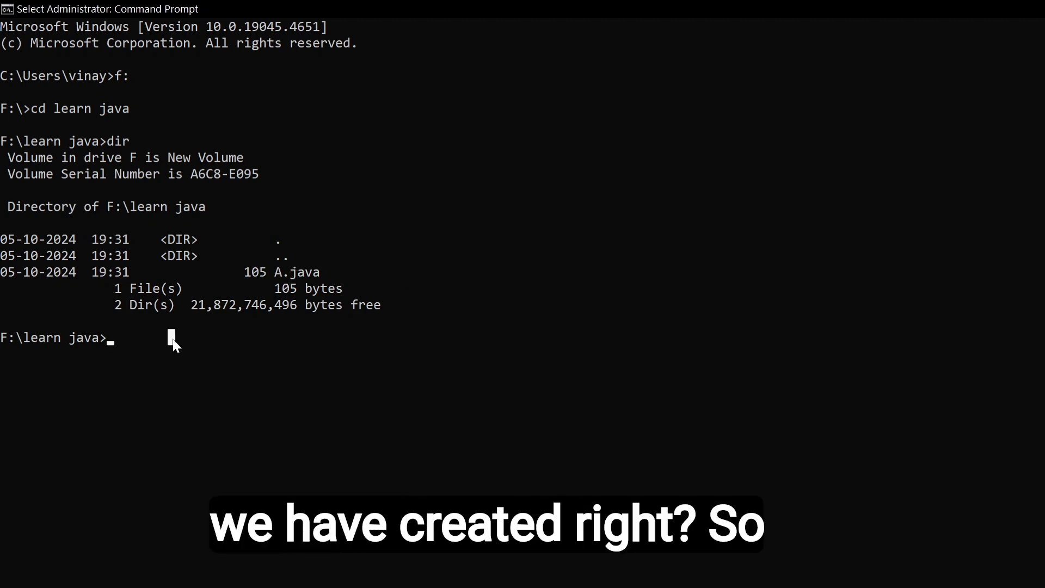
Step: Compile the program with the command "javac A.java"
type("java")
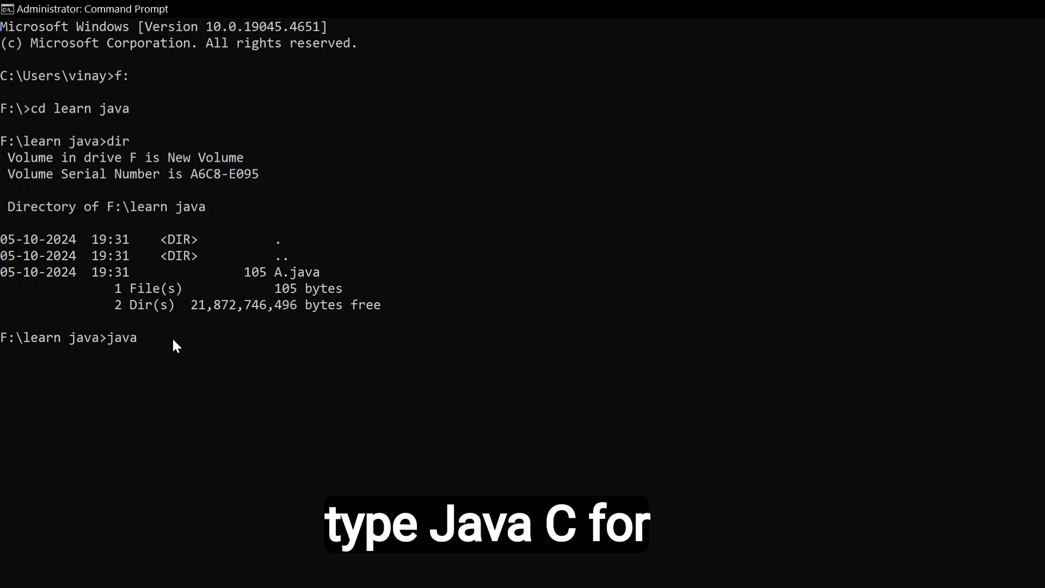
type("c ")
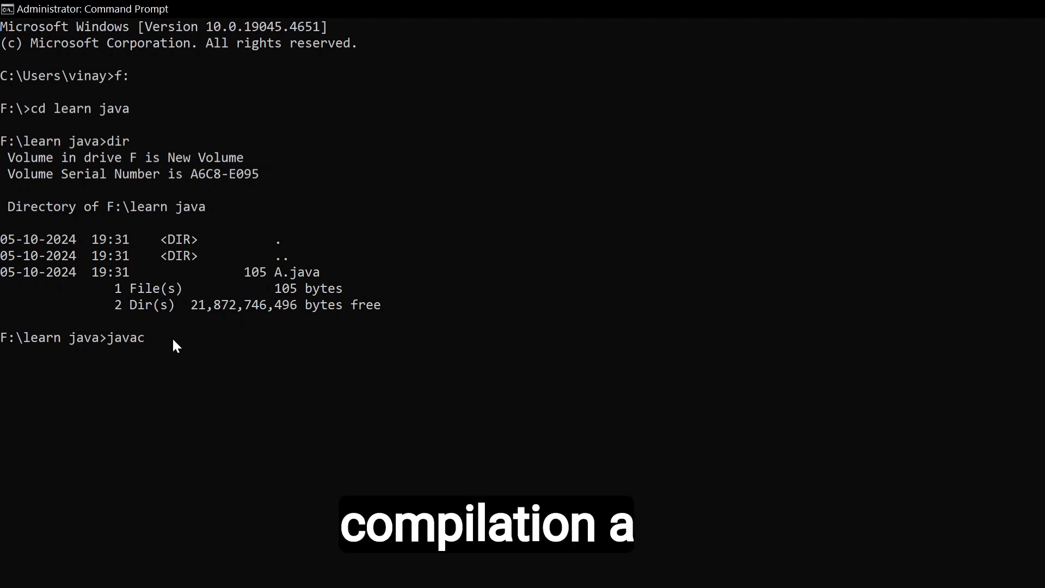
type("A.java")
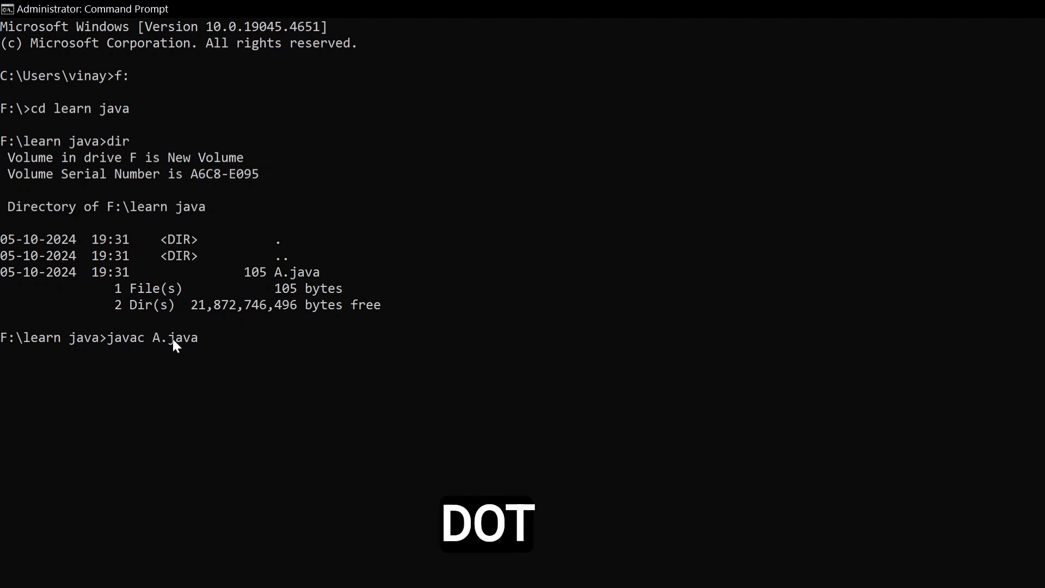
key("Return")
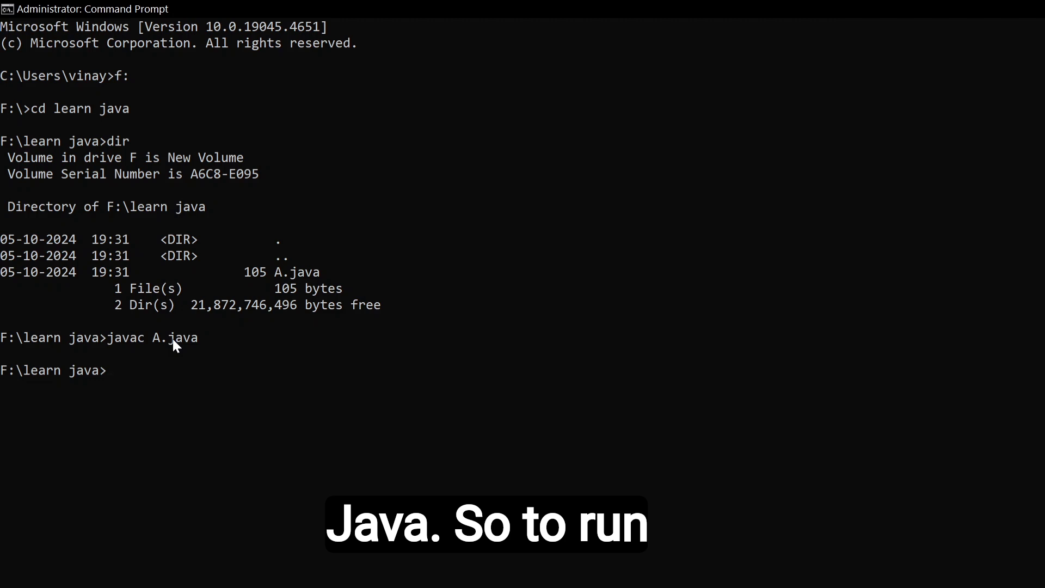
Step: Run the compiled class with the command "java A"
type("ja")
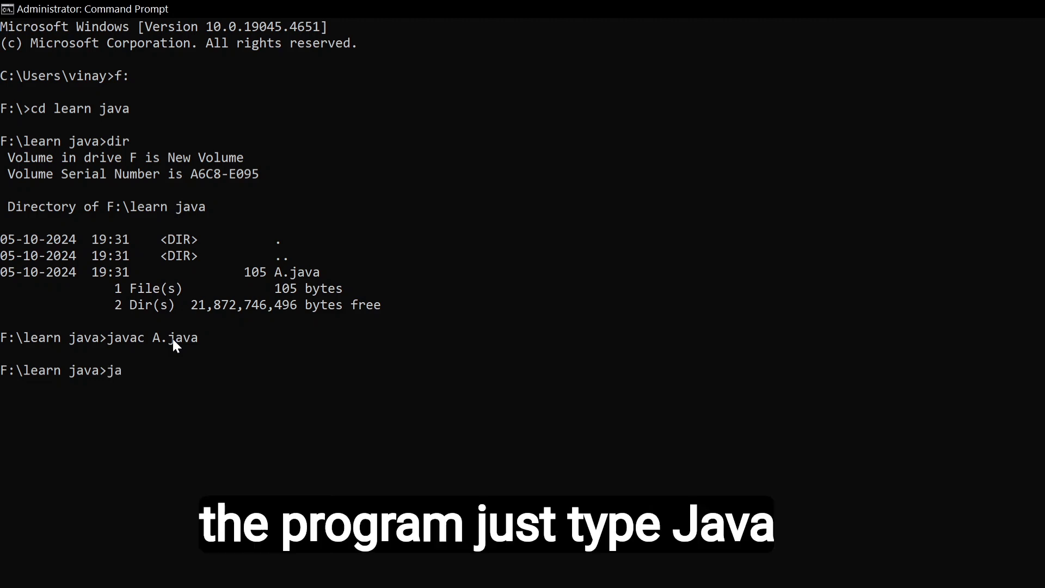
type("va A")
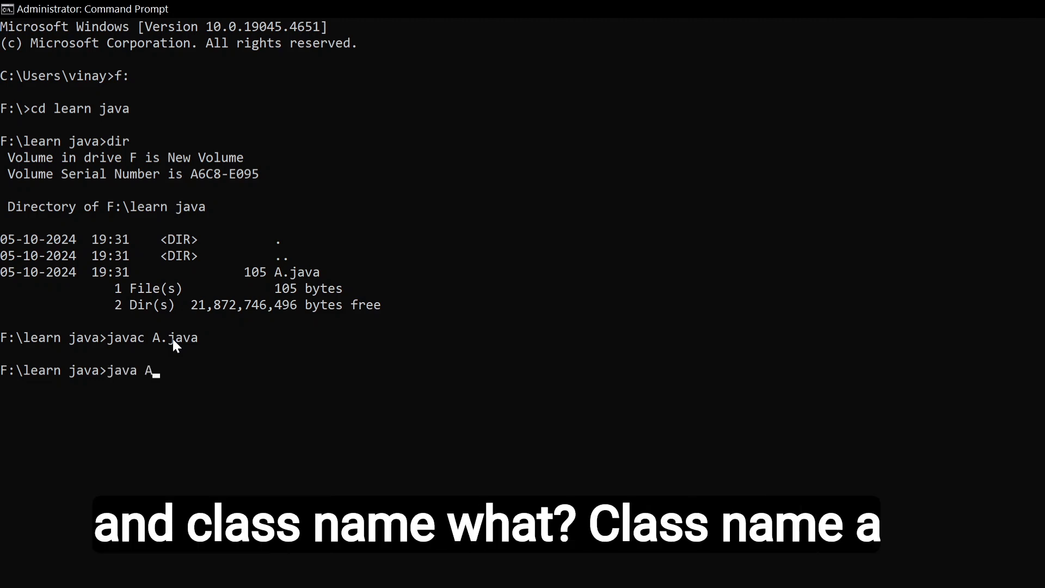
key("Return")
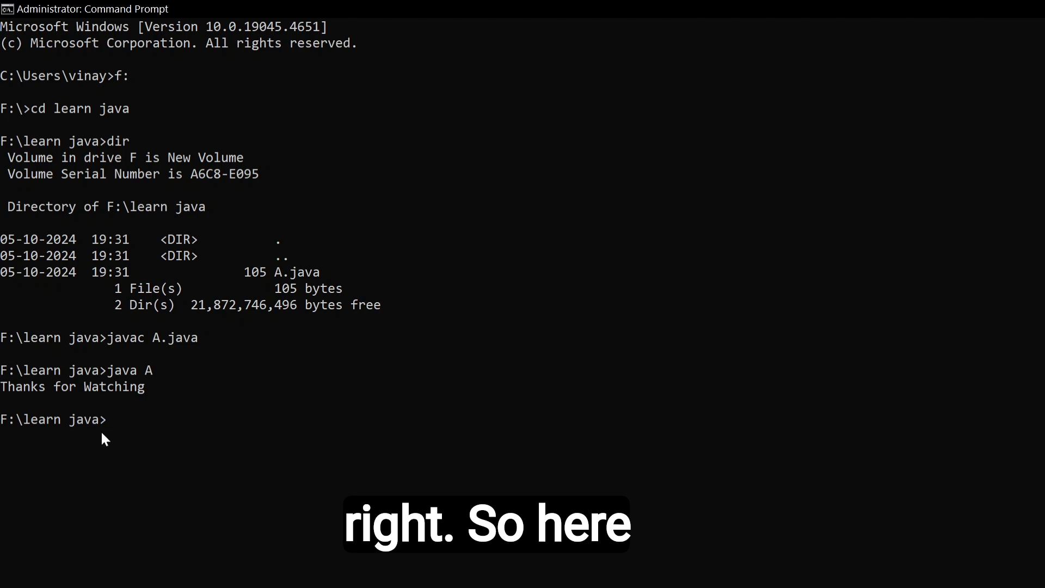